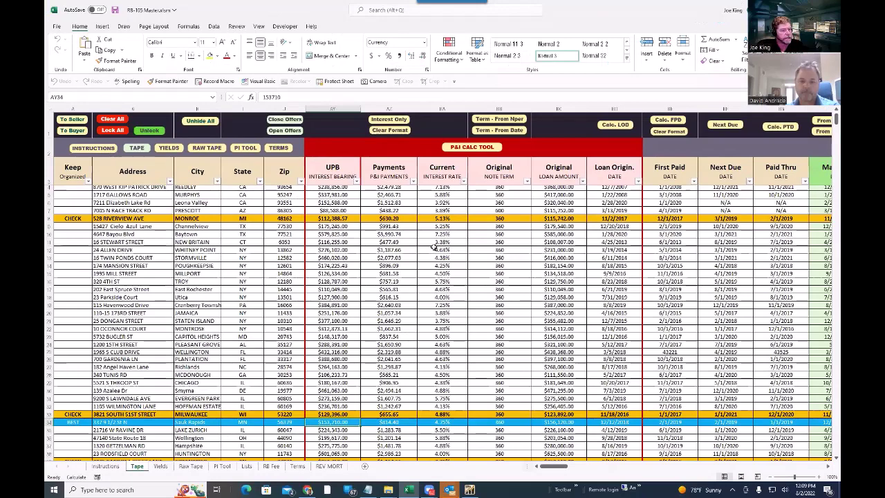
- Scroll the Tape sheet, then minimize the tape workbook to reveal the IPA File Manager
scroll(304, 270, up, 1)
scroll(302, 395, down, 7)
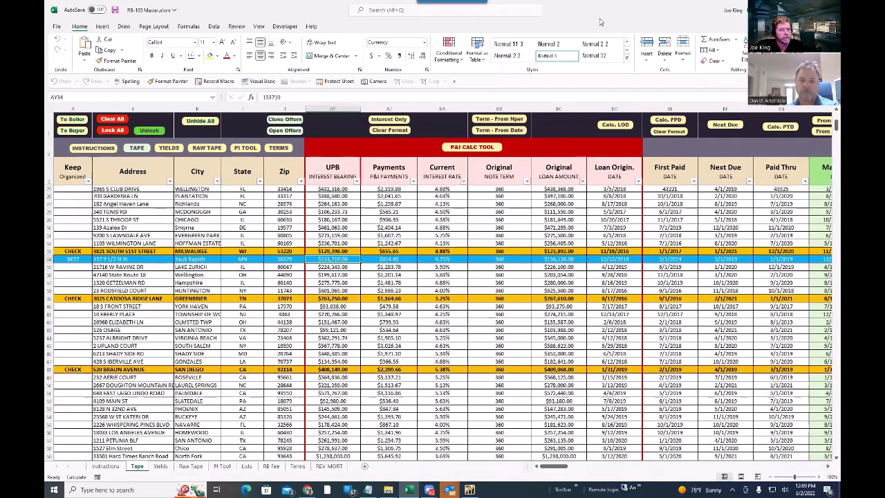
click(783, 9)
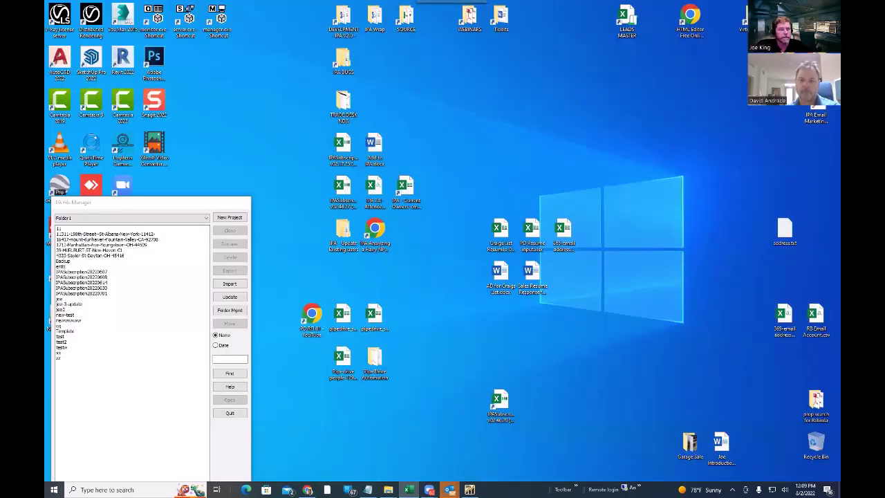
drag(138, 201, 201, 97)
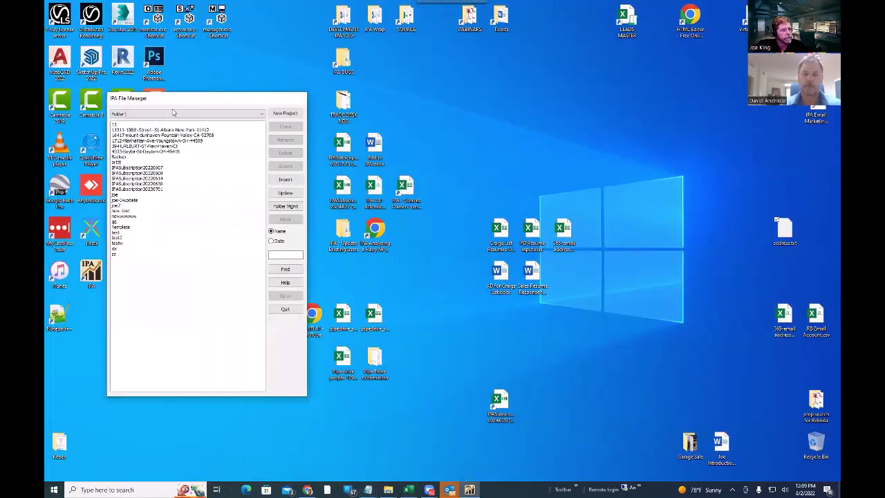
click(187, 114)
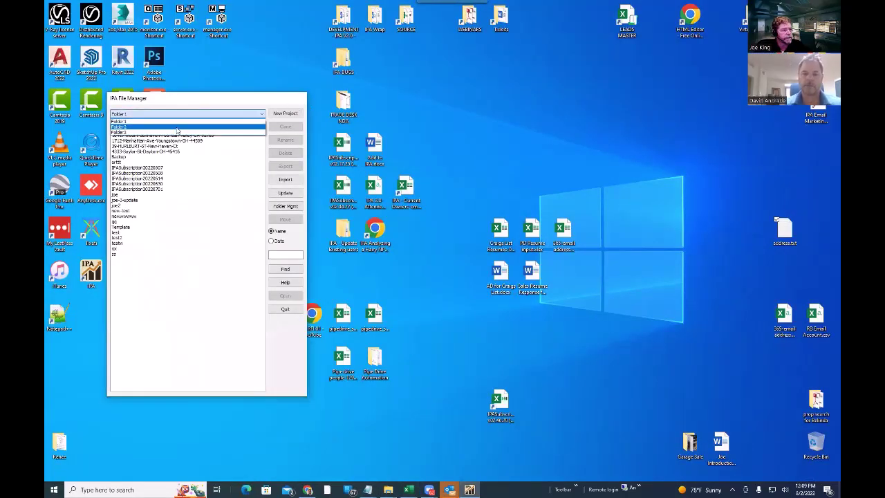
click(138, 129)
click(284, 113)
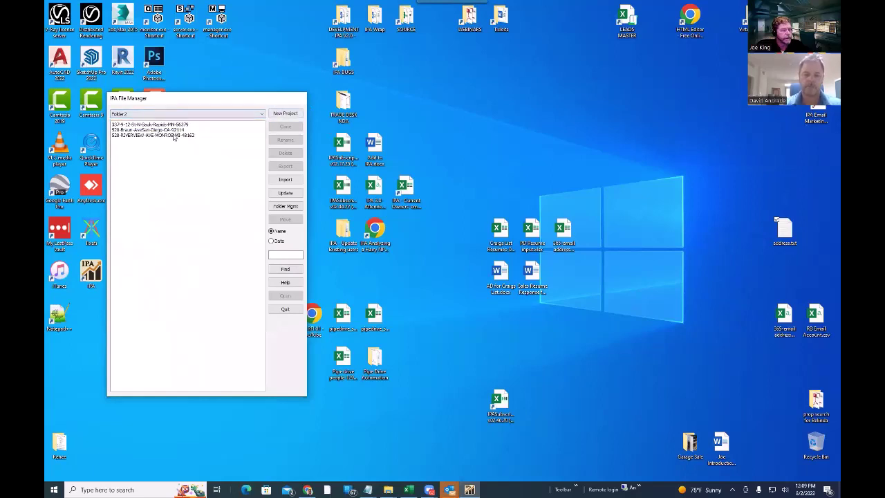
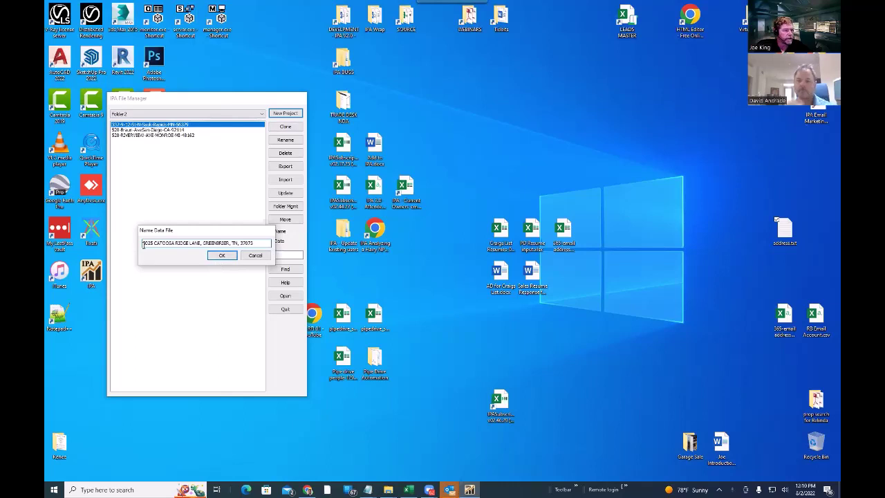
click(223, 258)
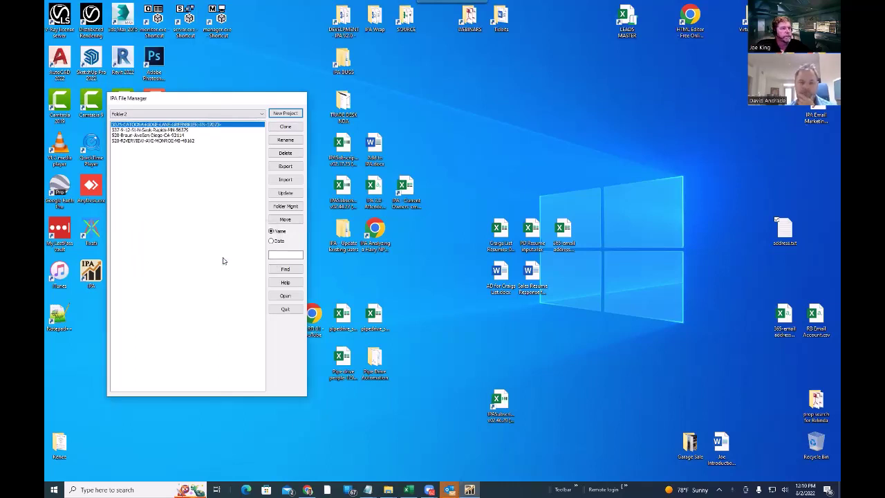
click(295, 310)
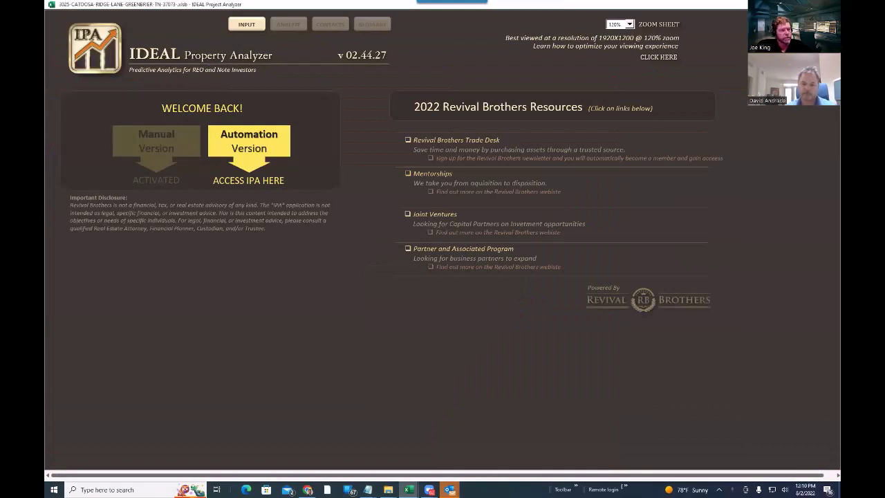
click(246, 25)
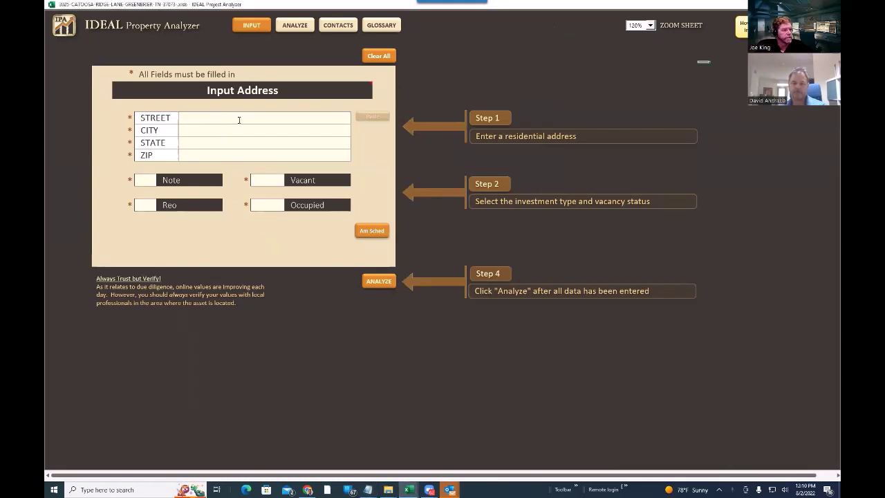
click(239, 123)
click(240, 144)
text(TN)
key(Return)
text(37073)
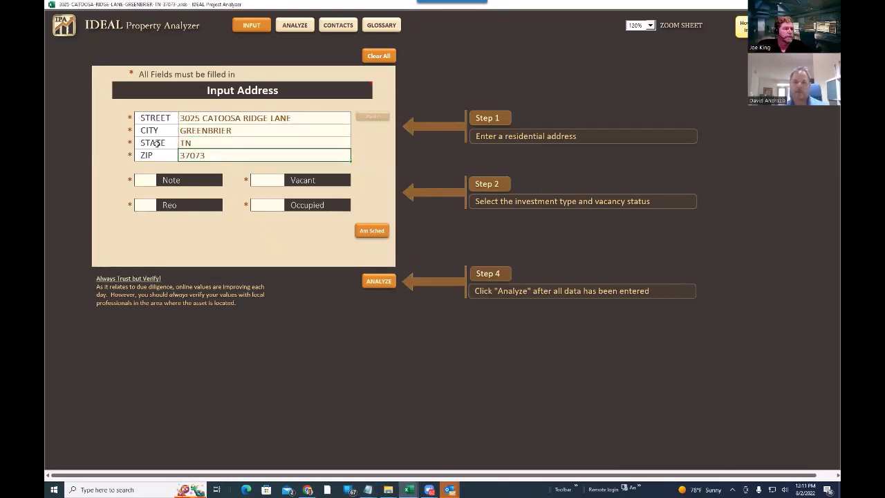
click(146, 180)
click(263, 205)
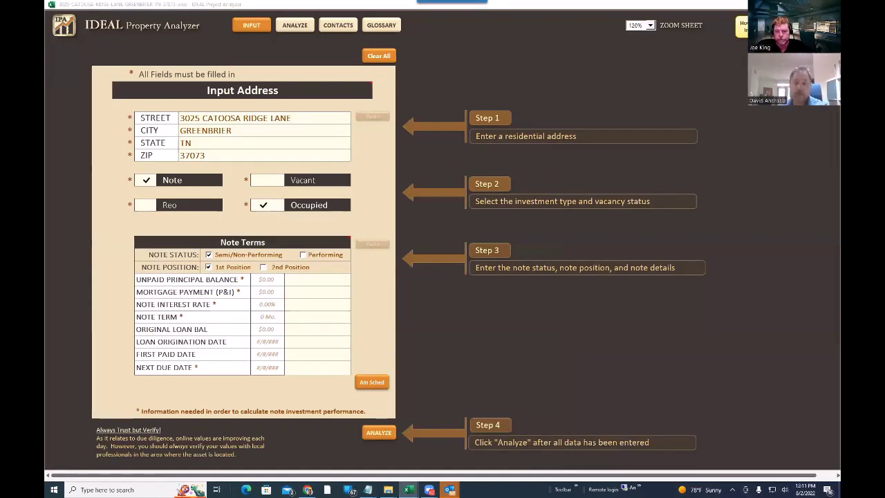
- Enter note terms: $263,750 UPB, $1,164.66 payment, 3.25% rate, 360-month term
click(327, 280)
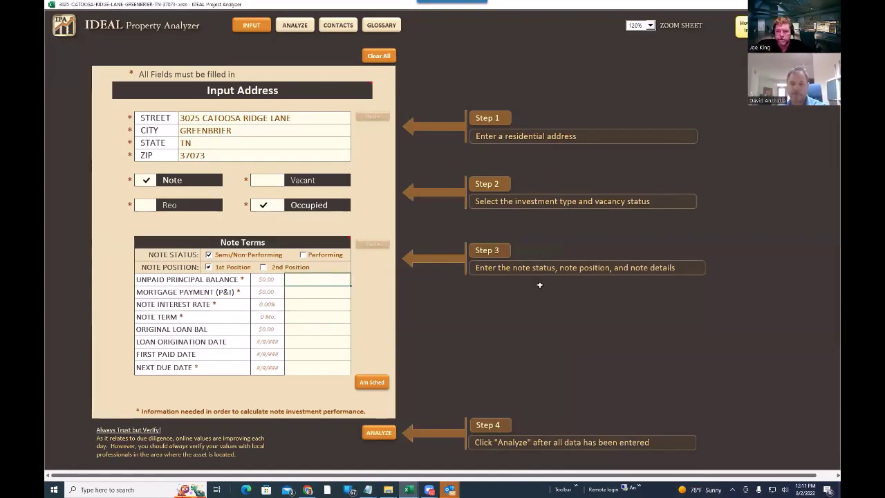
text(263,750)
key(Return)
text(1164.66)
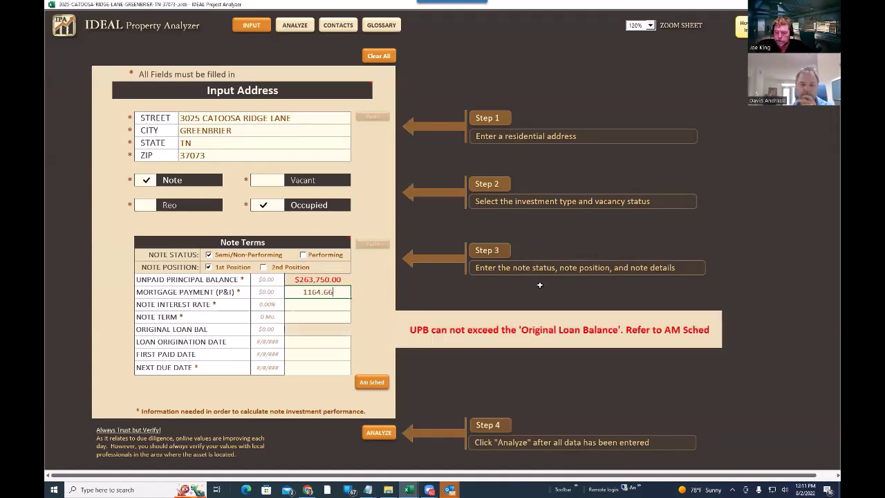
key(Return)
text(3.25)
key(Return)
text(360)
key(Return)
- Enter $267,610 original balance and dates 8/17/2016, 9/1/2016, 2/1/2021, then view the amortization schedule
text(267,610)
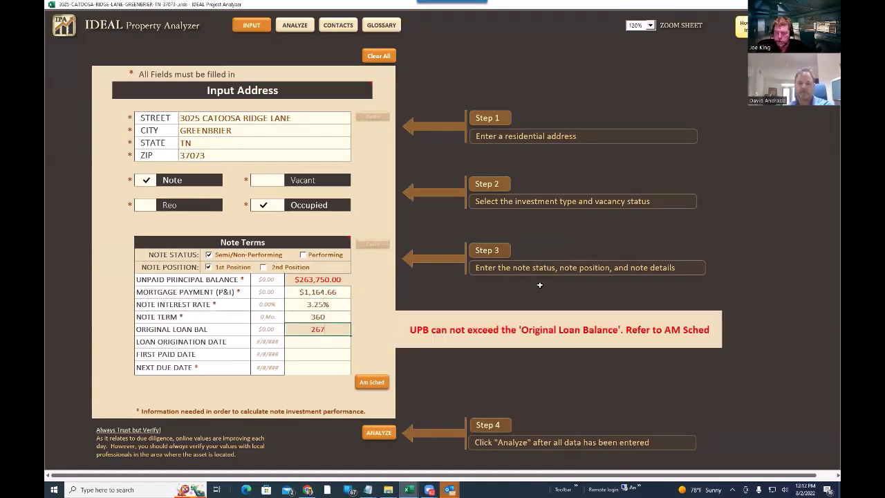
key(Return)
text(8/17/2016)
key(Return)
text(9/1/2016)
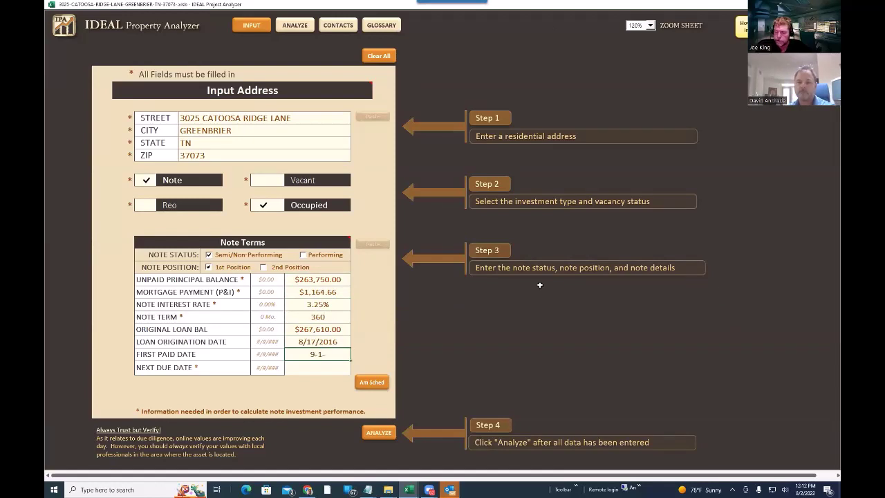
key(Return)
text(2-1-2021)
key(Return)
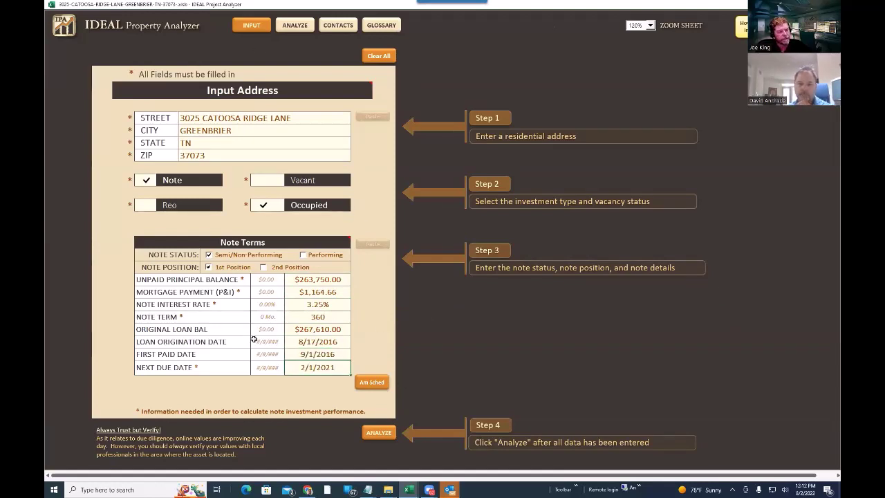
click(371, 383)
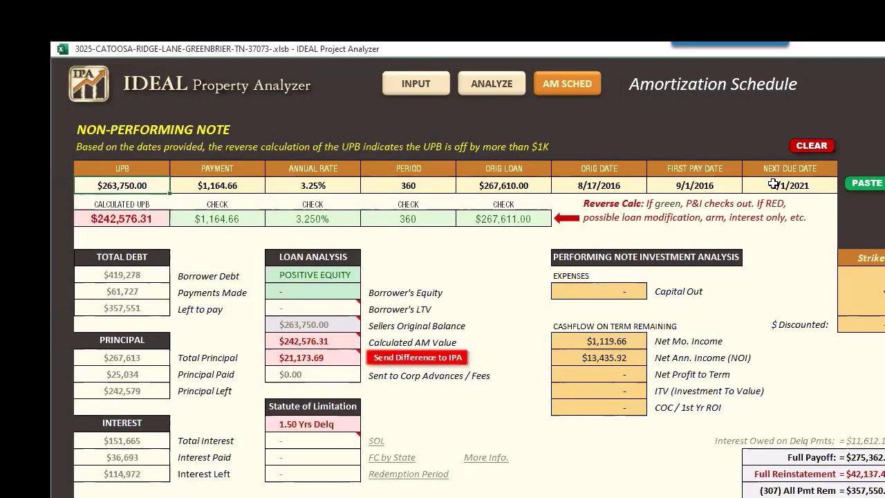
- Review the schedule's reverse-calculated UPB of $242,576.31 against the entered $263,750
mouse_move(327, 358)
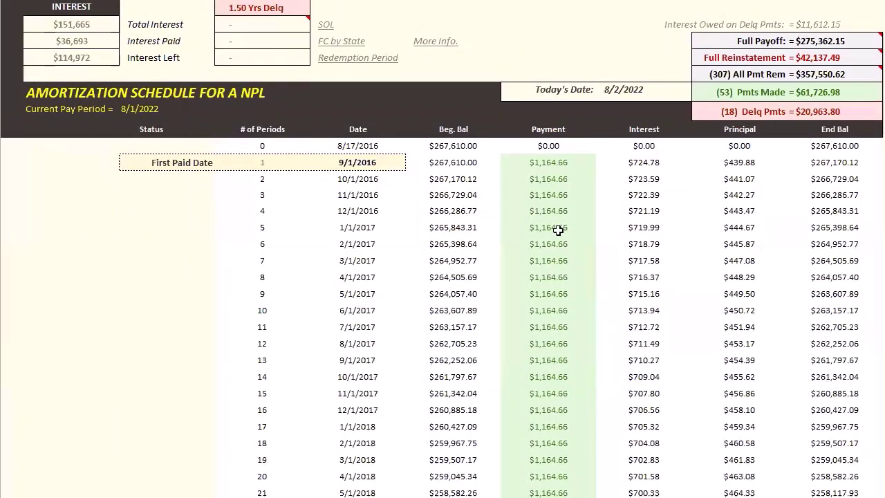
scroll(559, 231, down, 3)
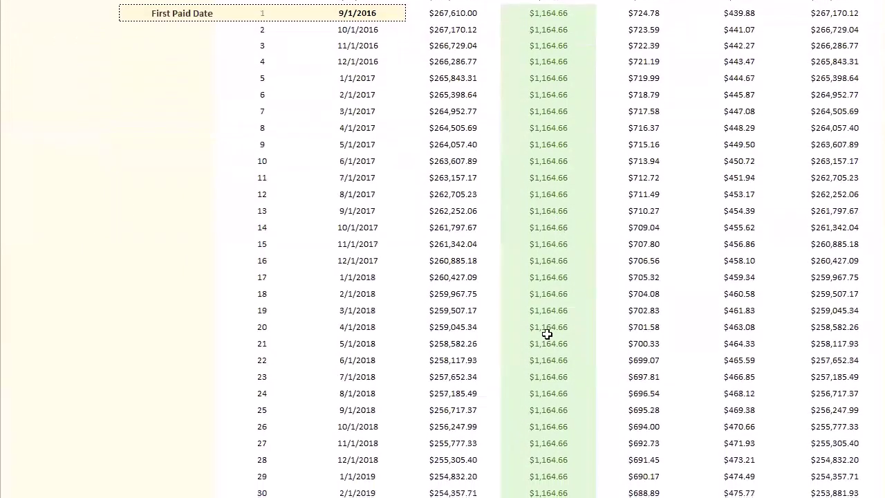
scroll(555, 334, down, 11)
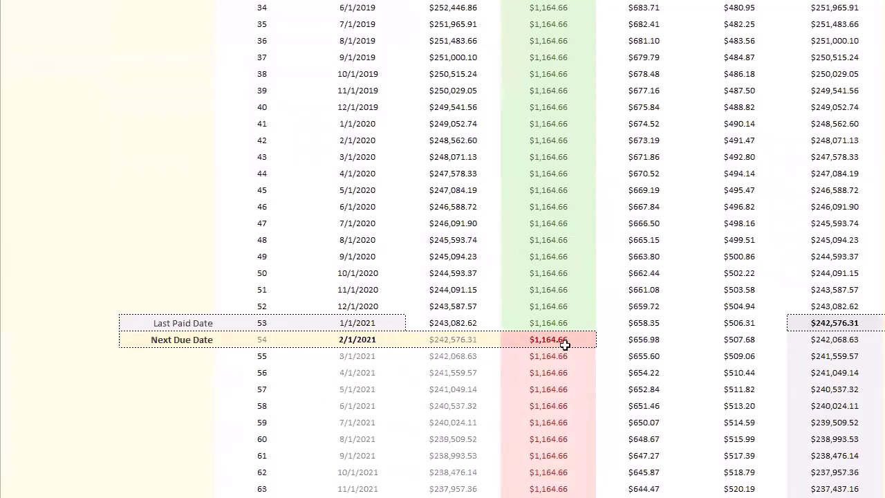
scroll(570, 338, down, 4)
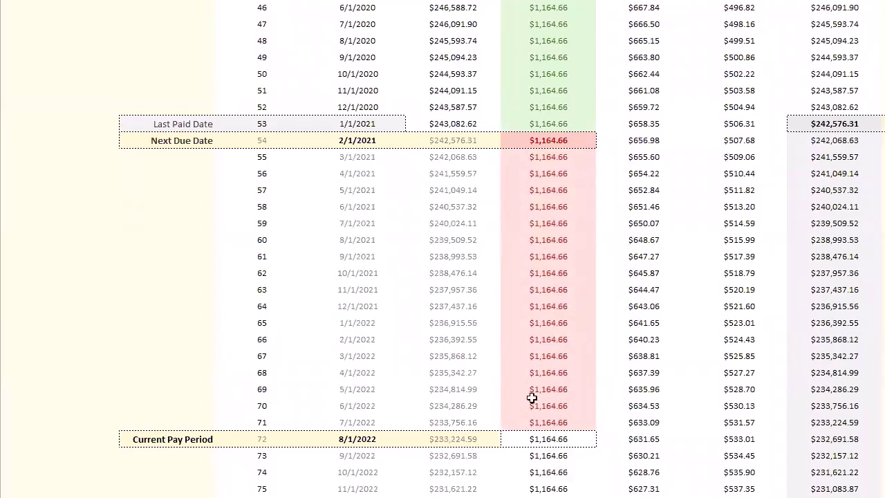
scroll(531, 397, up, 20)
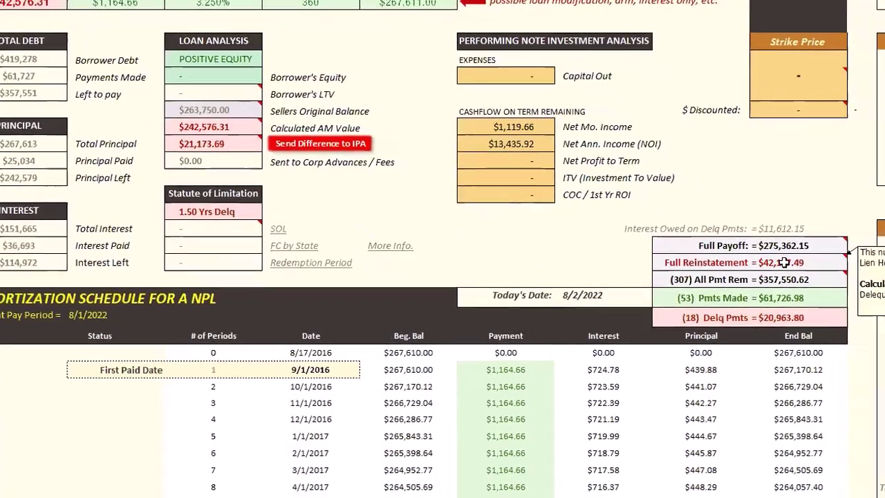
mouse_move(806, 270)
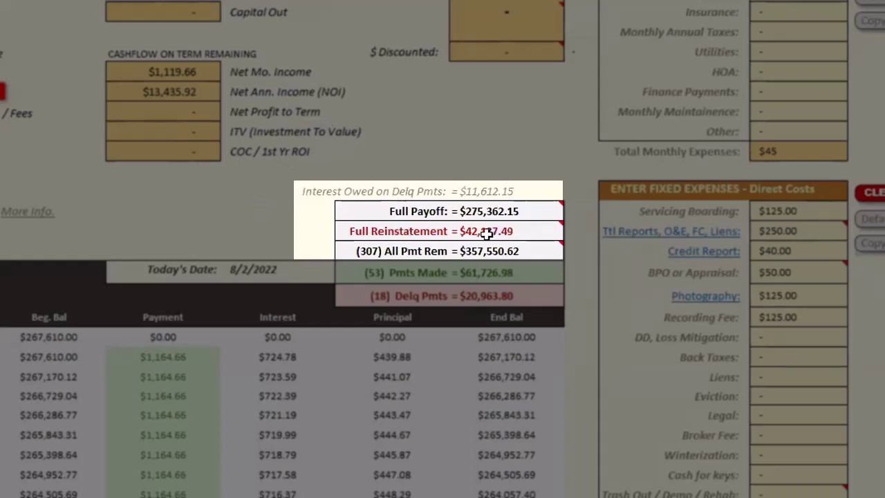
mouse_move(487, 233)
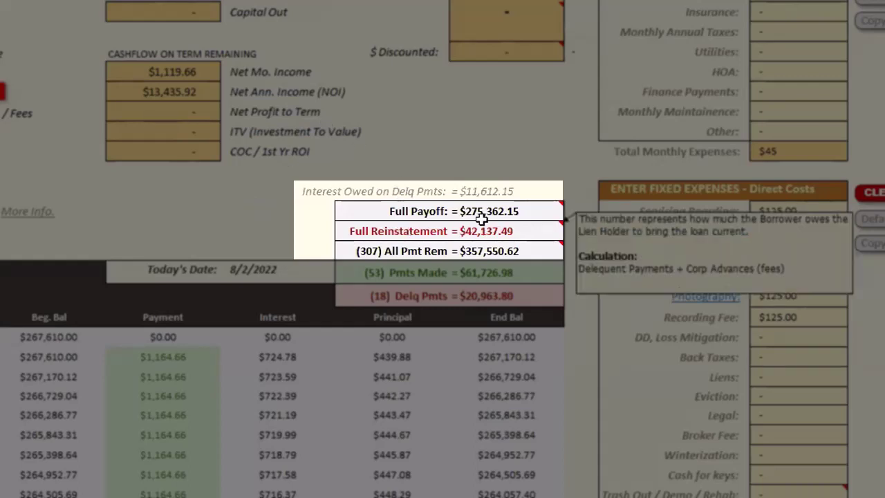
mouse_move(468, 214)
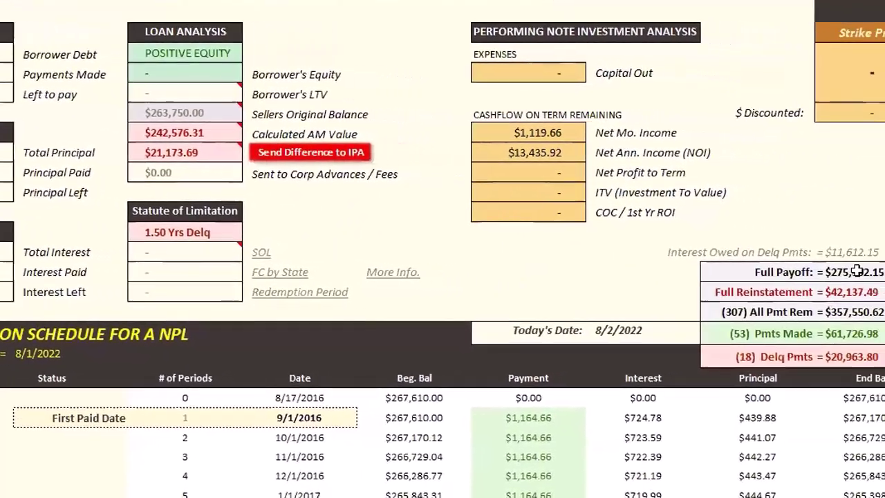
mouse_move(864, 278)
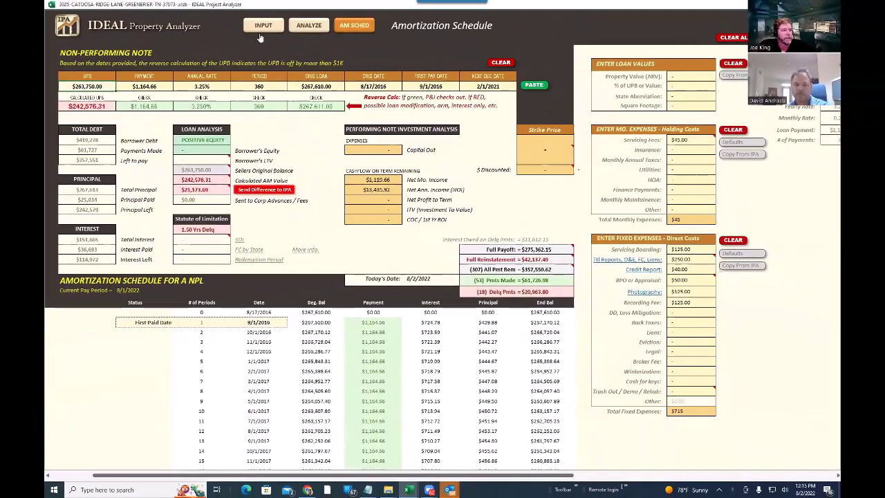
- Fetch the property record on the ANALYZE page: 2007 build, 3 bed, 2.5 bath, 2,500 sq ft
click(262, 29)
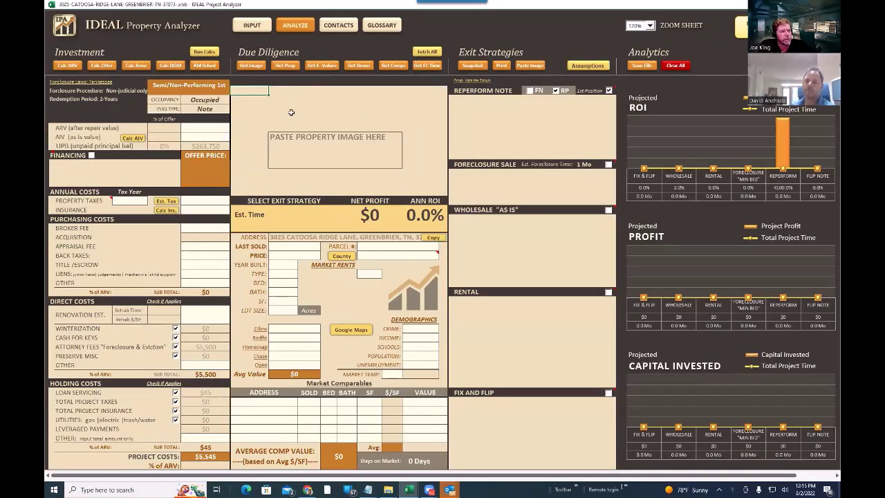
click(287, 65)
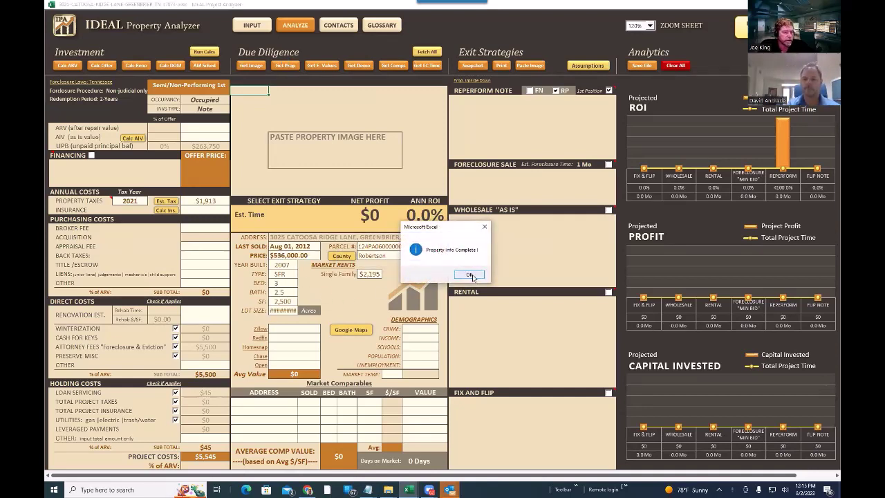
click(470, 276)
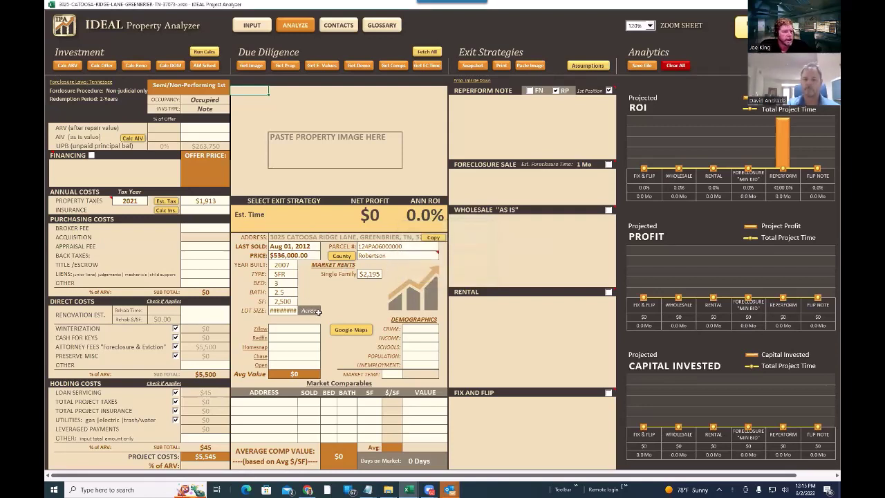
click(316, 311)
click(322, 312)
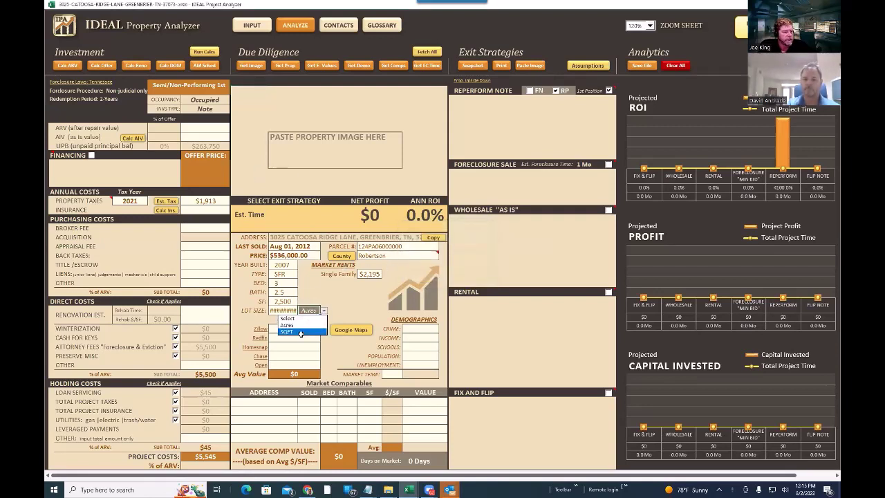
- Show lot size in SQFT and fetch five comps averaging $508,445
click(300, 329)
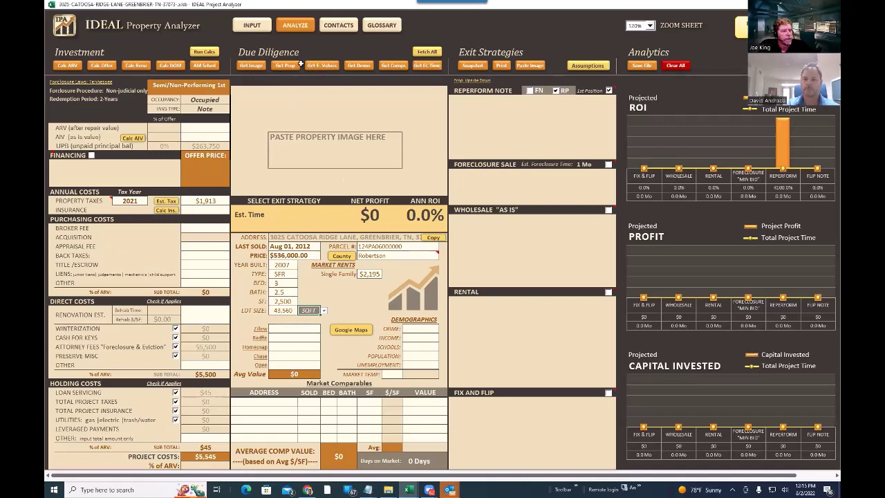
click(393, 65)
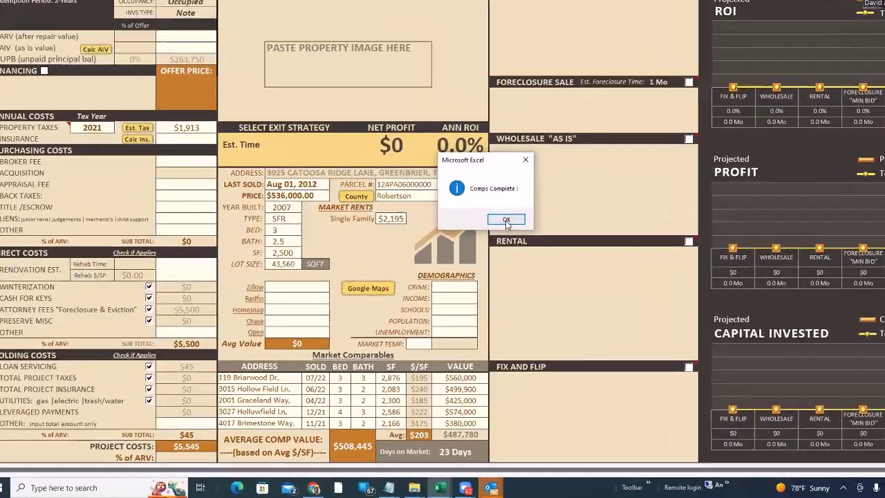
- Load the street-view photo of the house, dismissing the comps message and Excel error
click(469, 265)
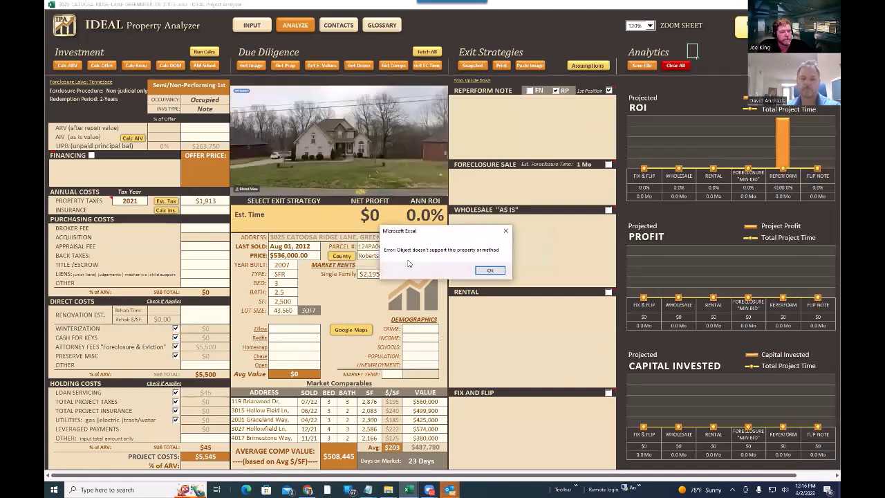
click(491, 271)
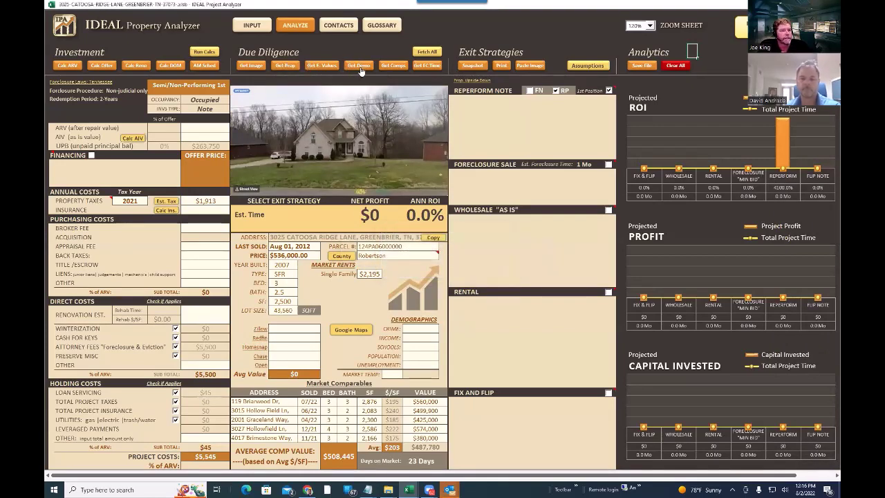
- Fetch demographics: Very Low crime, $46,895 income, Very Good schools, 2.80% unemployment
click(359, 67)
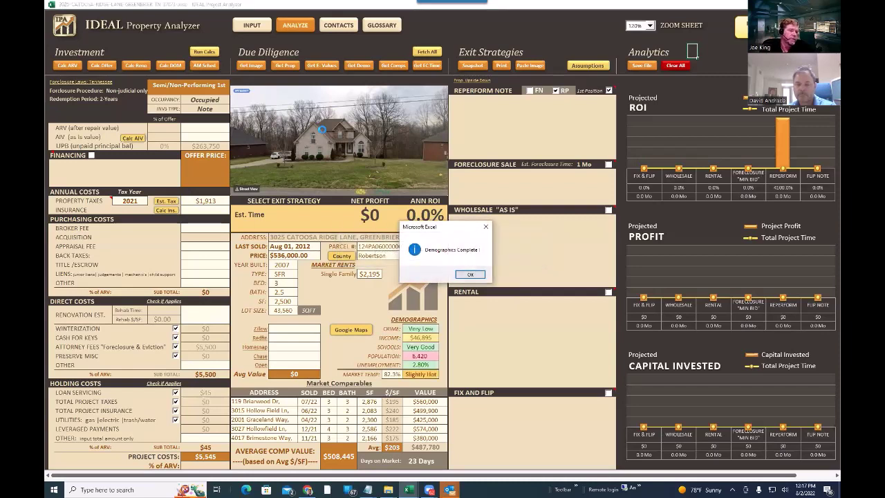
click(476, 275)
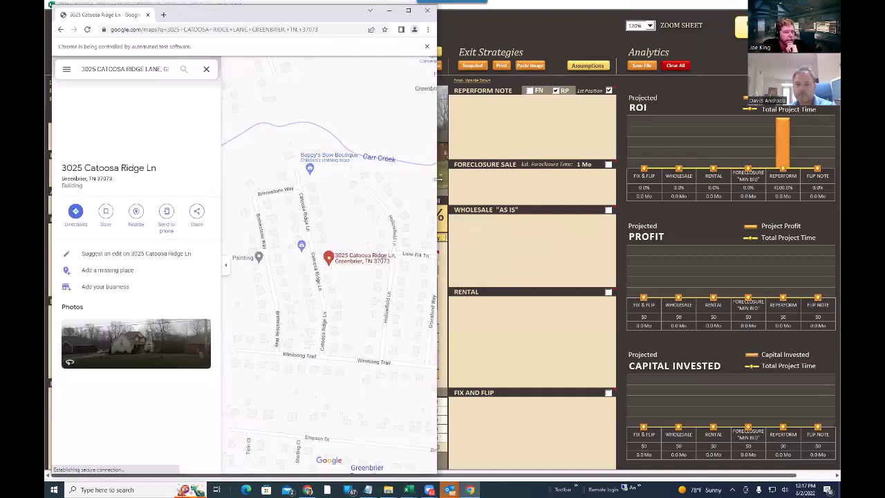
click(150, 127)
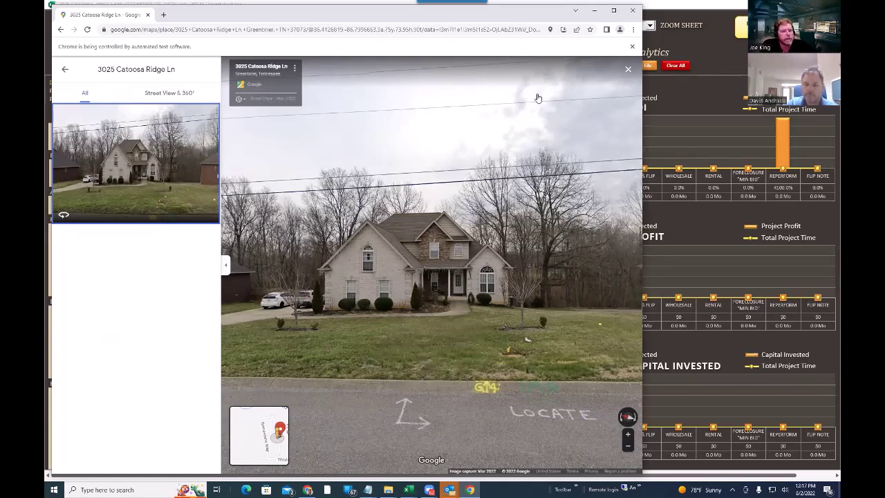
click(633, 12)
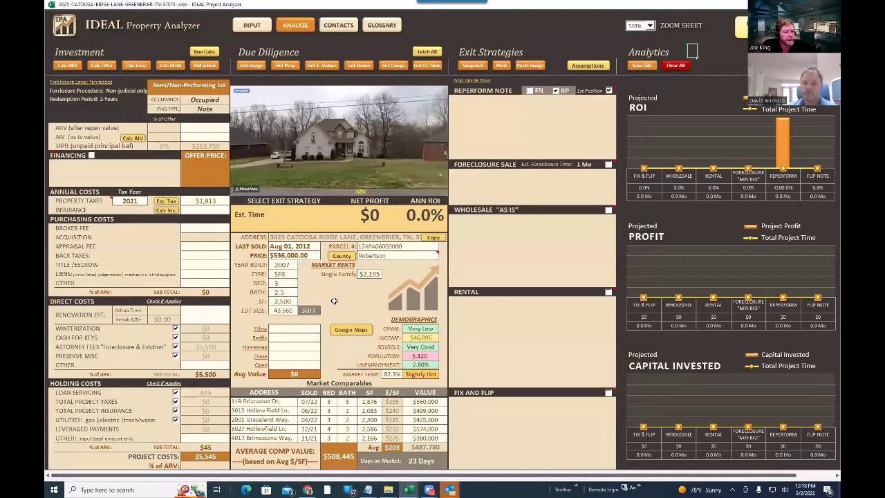
- Fetch online value estimates: Zillow $536,000 and Redfin $564,355, averaging $522,014
click(323, 65)
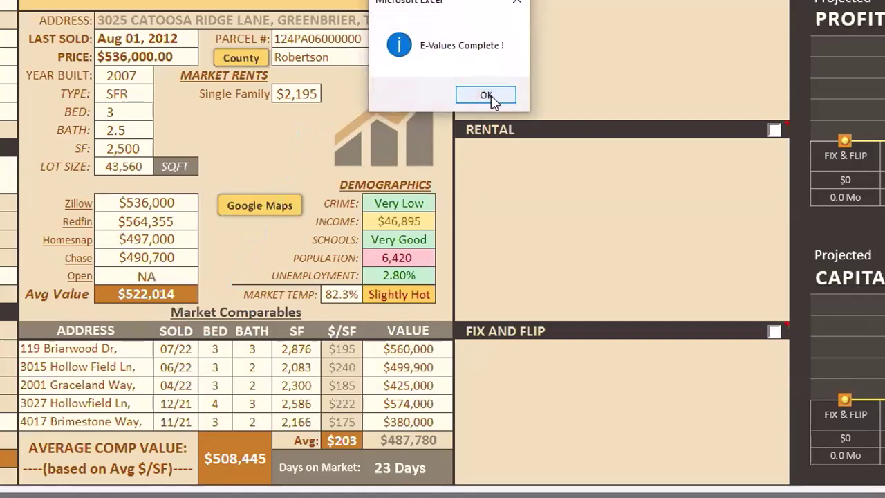
click(487, 96)
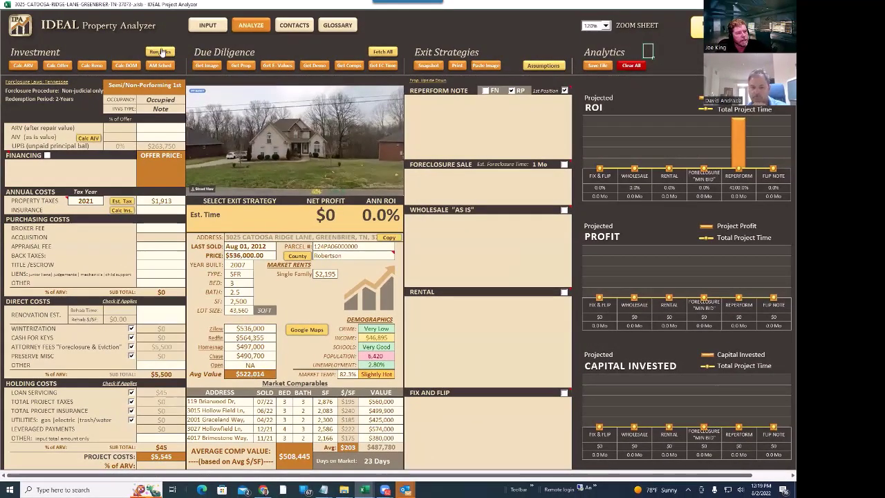
- Run and confirm the deal calculations, giving a $145,063 offer price and $515,230 ARV
click(159, 52)
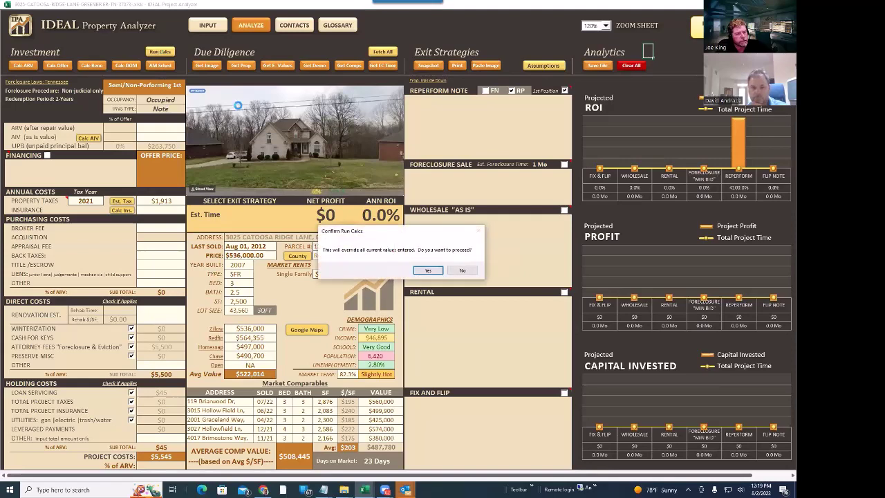
click(425, 270)
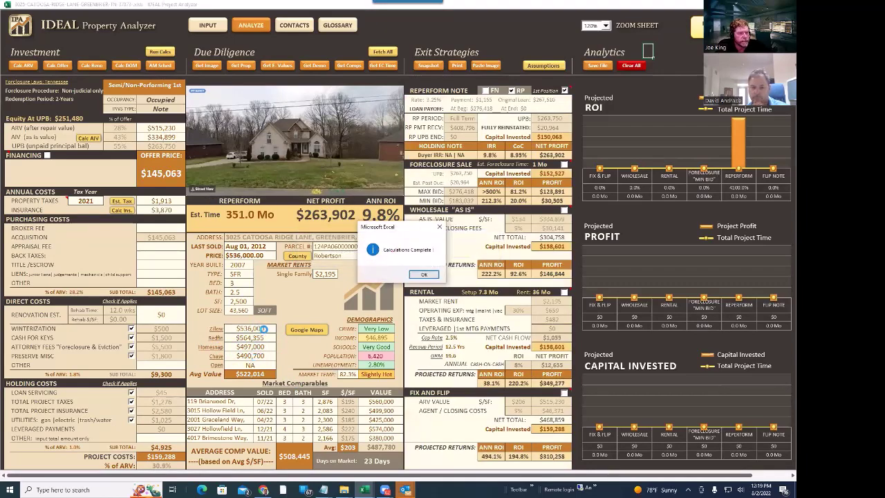
click(424, 275)
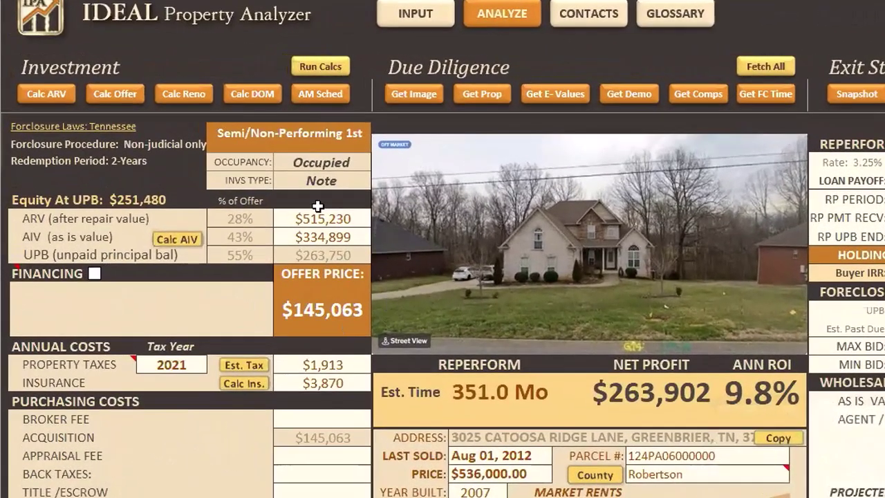
click(320, 214)
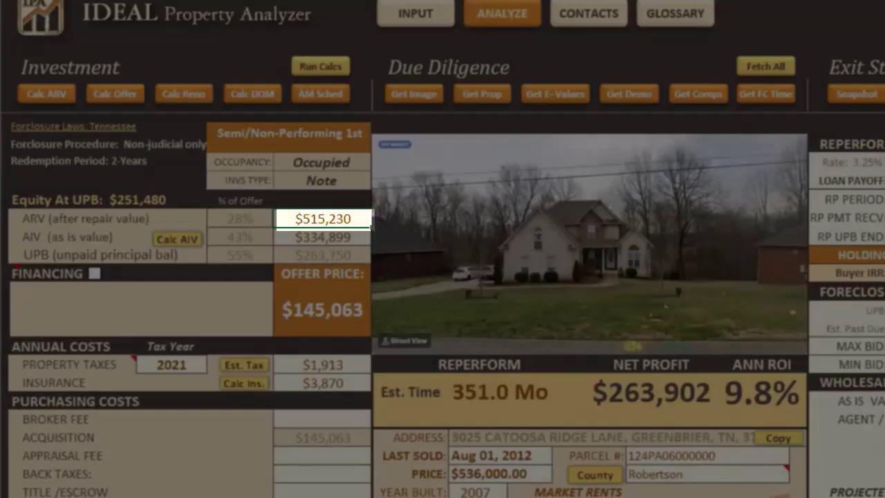
- Replace the $334,899 as-is value with $38,000, leaving the offer at $145,063
click(316, 236)
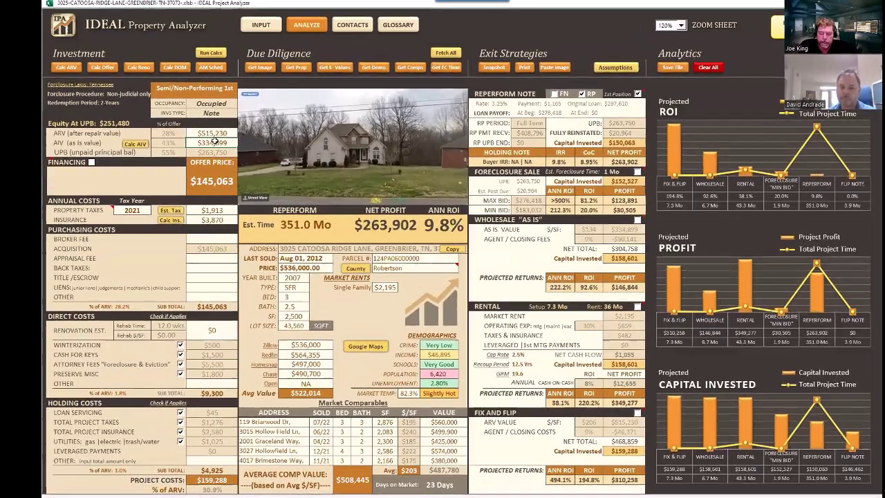
text(38)
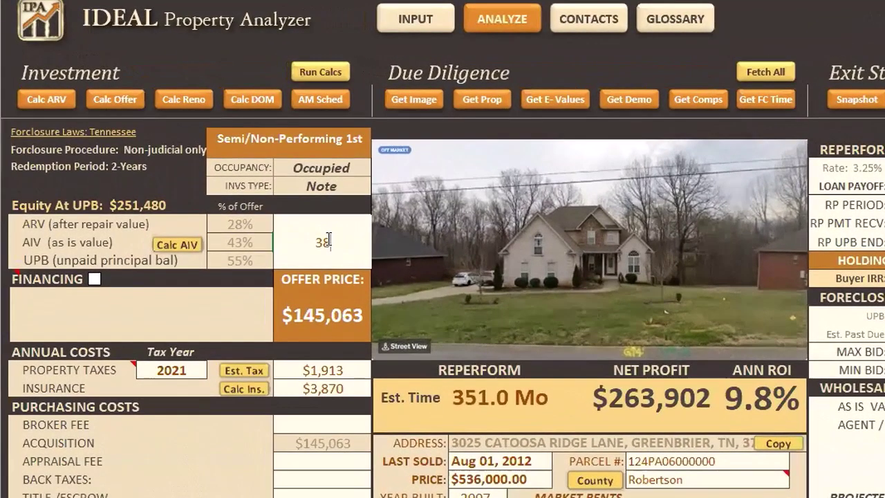
text(000)
click(182, 297)
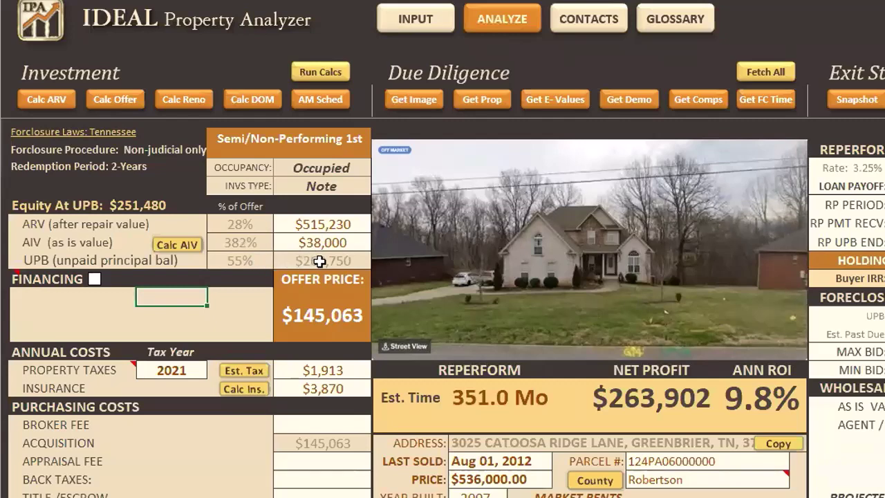
click(311, 315)
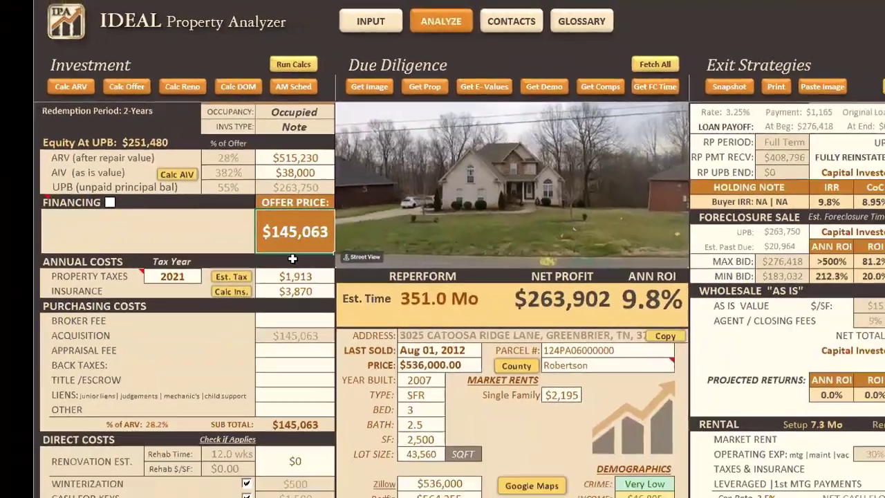
- Change the Offer % of UPB default assumption from 55% to 70%
scroll(319, 313, down, 5)
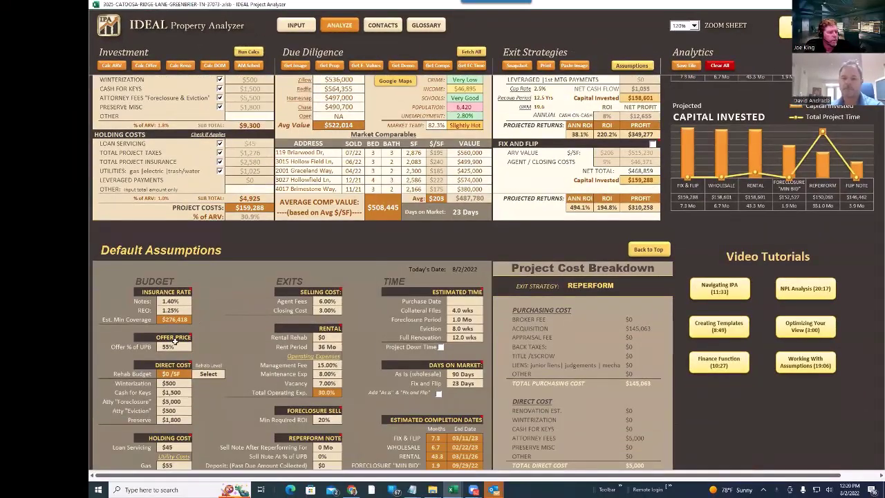
click(179, 348)
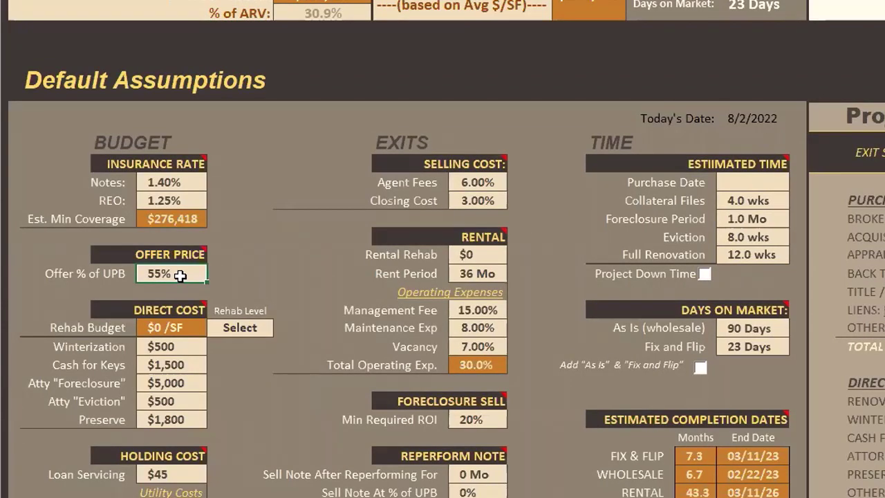
text(70)
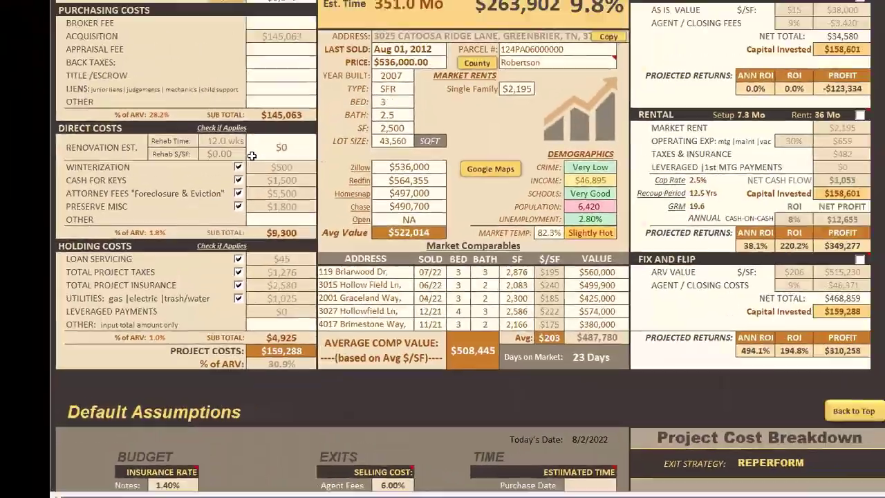
scroll(169, 56, up, 3)
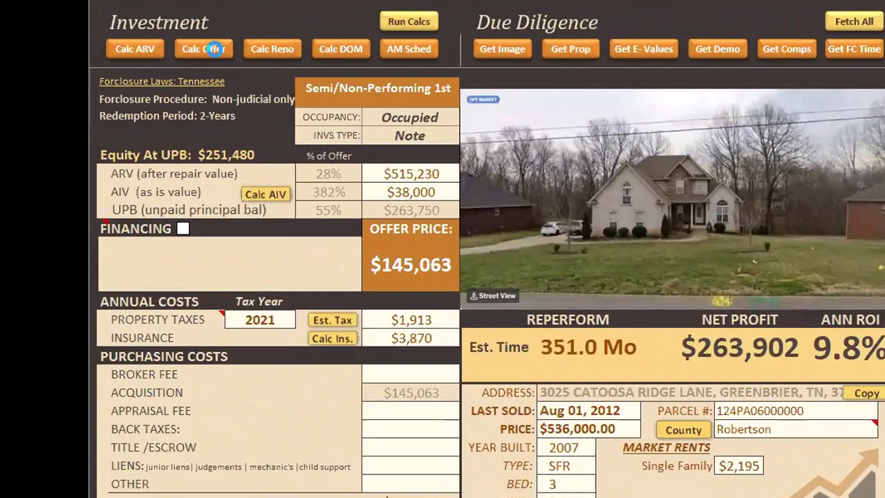
- Recalculate the offer to $184,625 ($224,340 net profit) and open the Amortization Schedule sheet
click(211, 49)
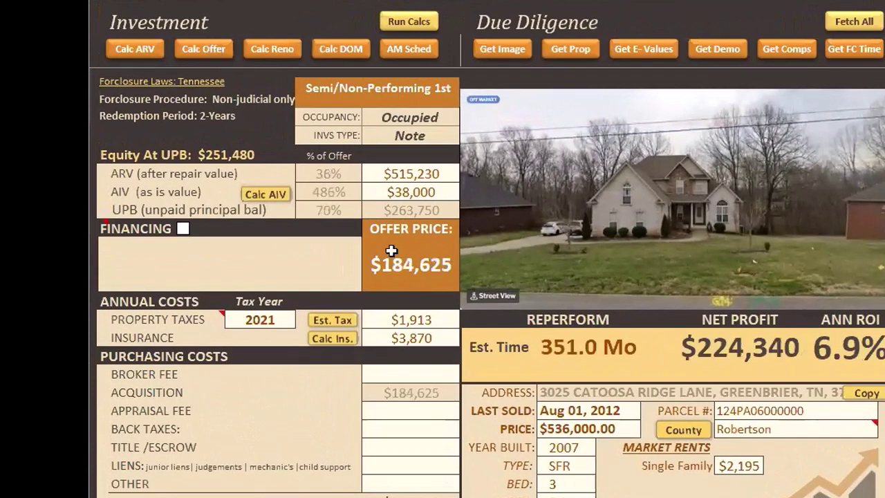
click(415, 271)
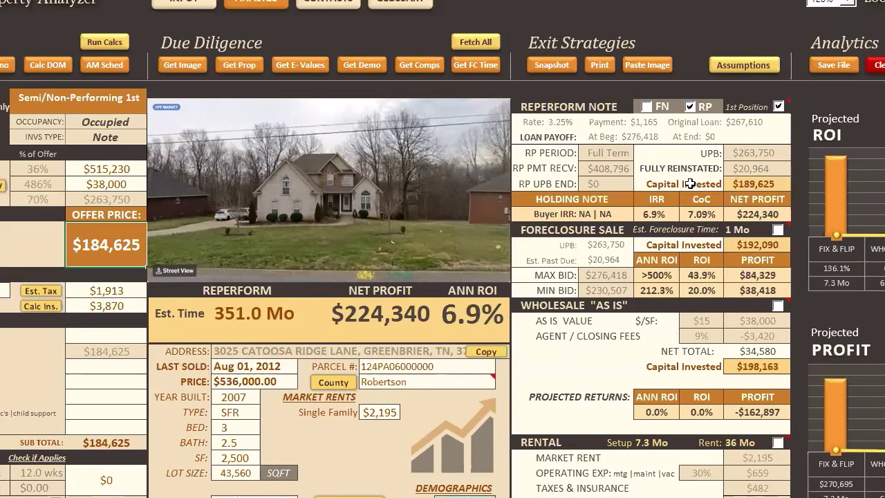
click(105, 65)
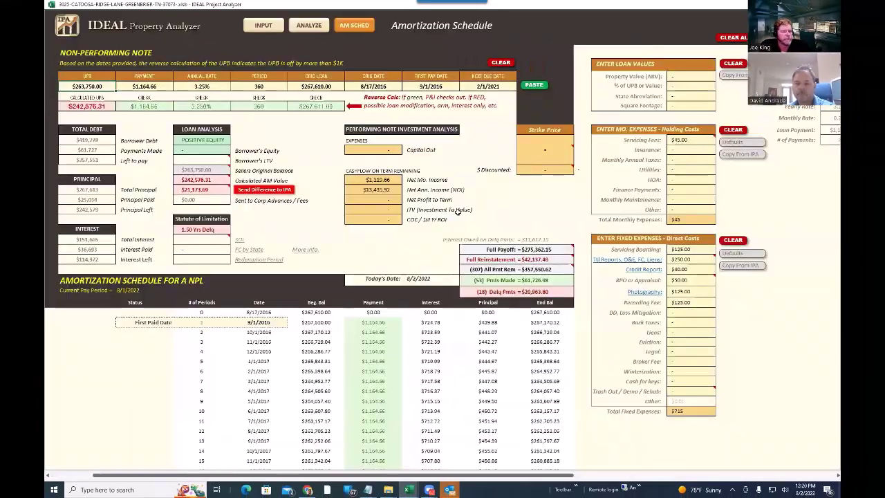
scroll(447, 227, down, 9)
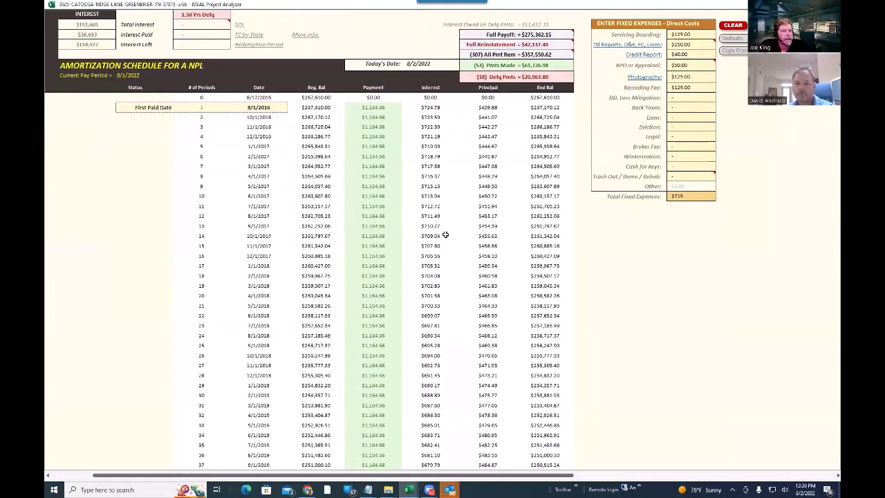
scroll(367, 208, down, 9)
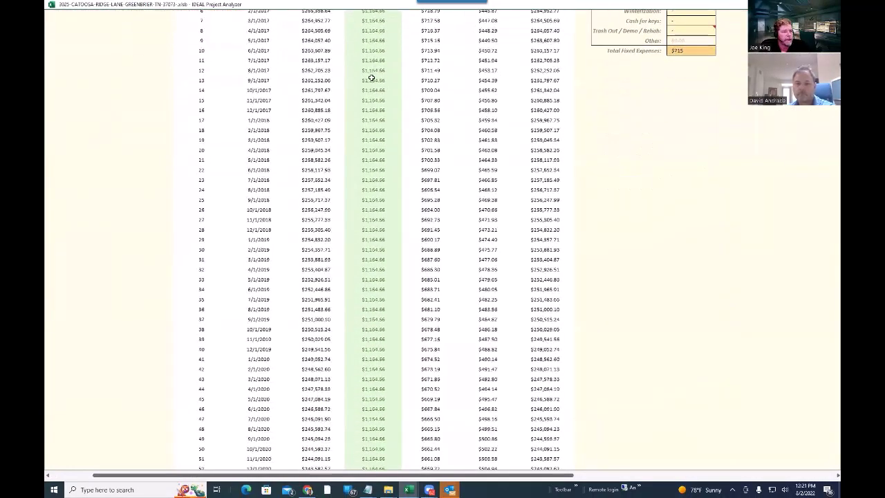
scroll(349, 268, up, 10)
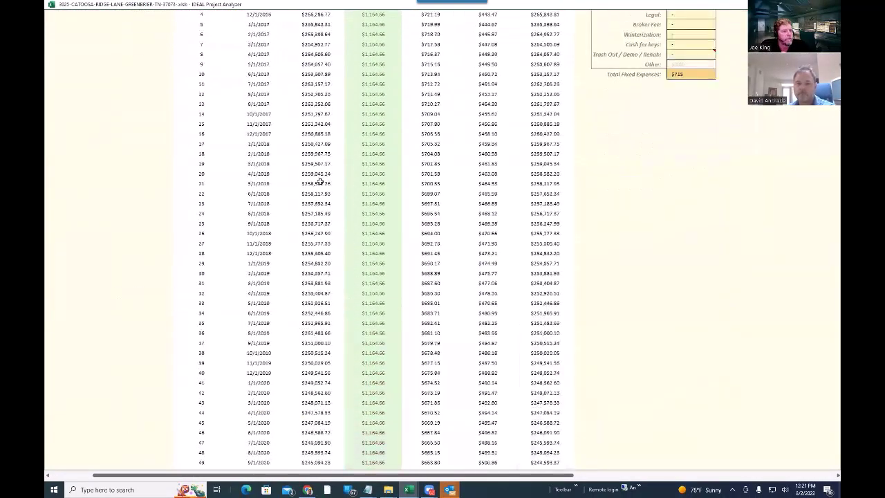
scroll(342, 255, down, 7)
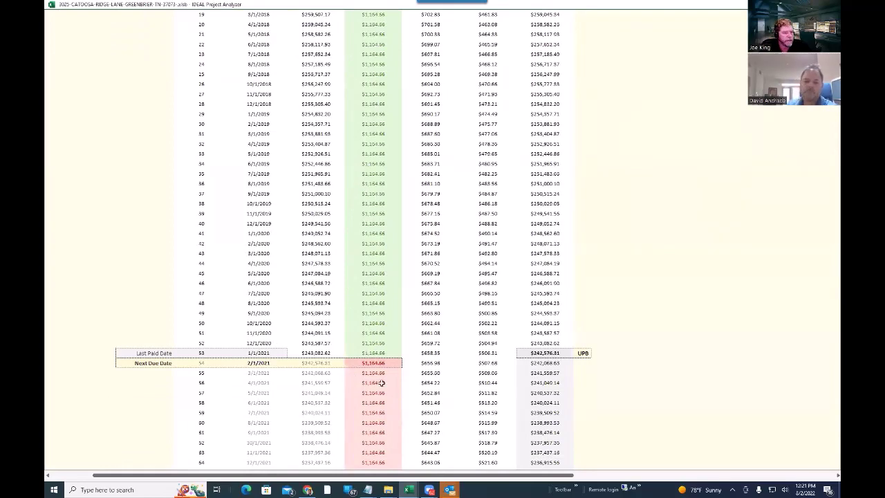
scroll(369, 376, down, 5)
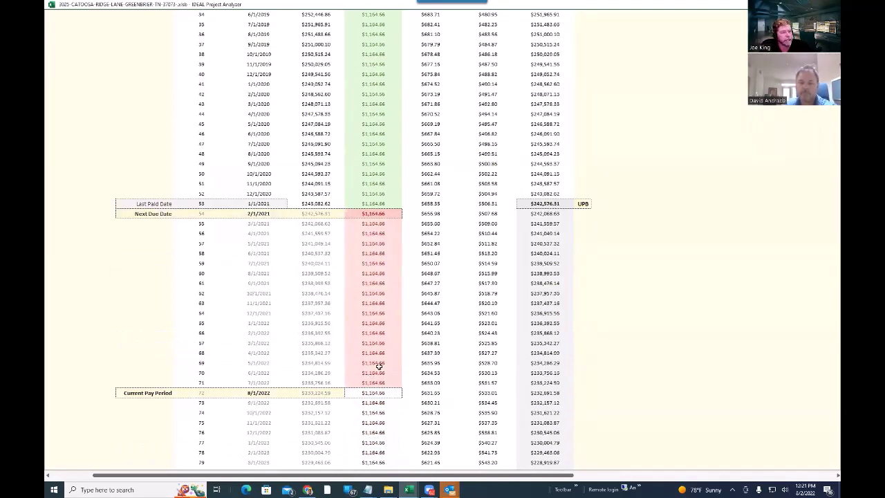
scroll(369, 365, up, 15)
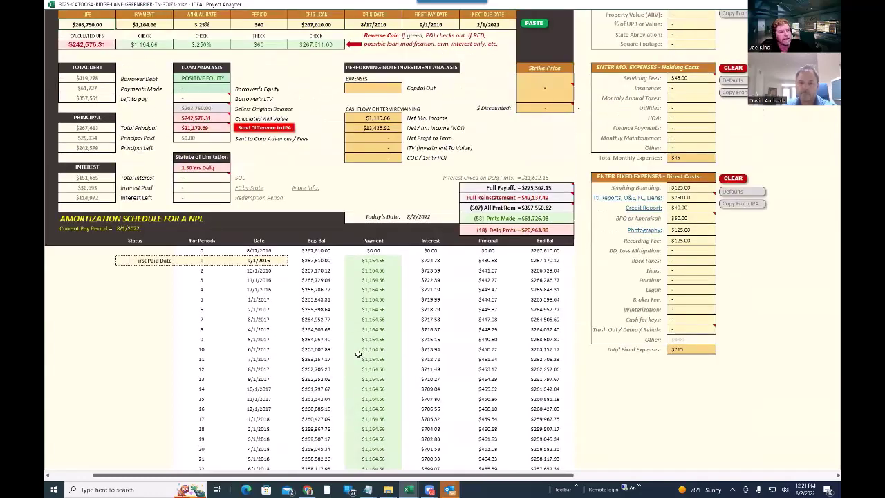
scroll(358, 354, up, 2)
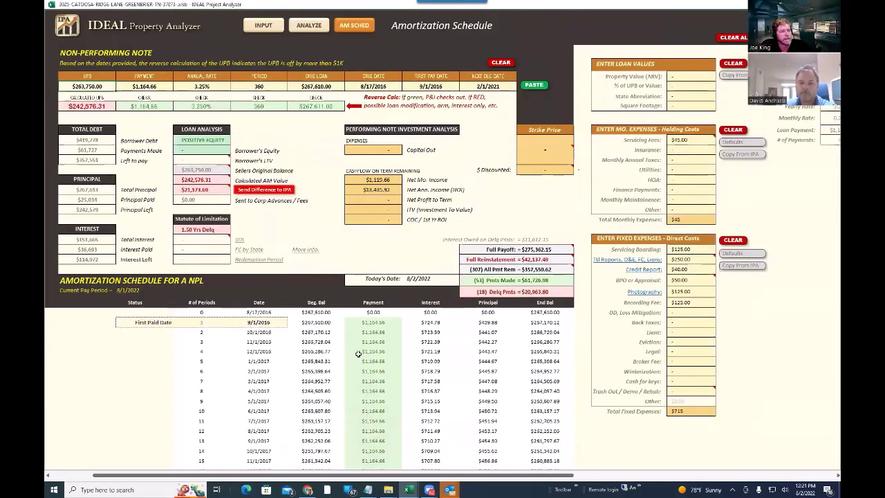
- On the analysis sheet, choose the Foreclosure Sale MIN BID strategy: $38,418 profit at 20.0% ROI
click(308, 26)
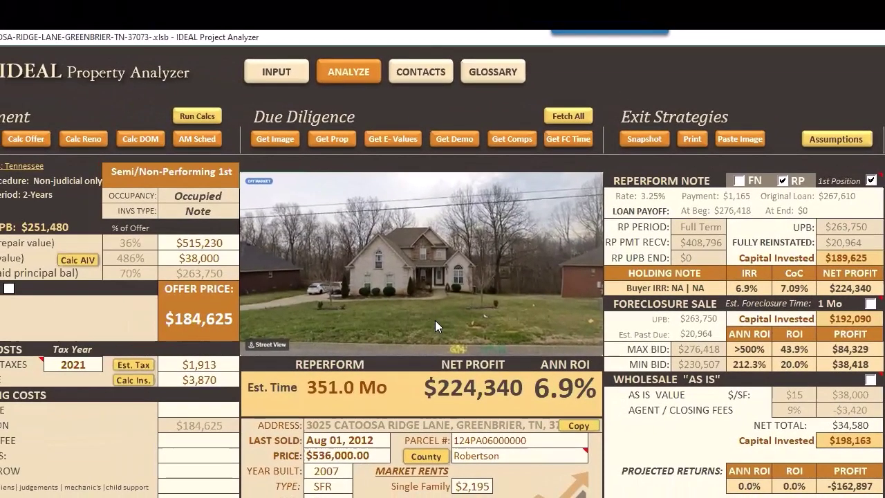
click(871, 304)
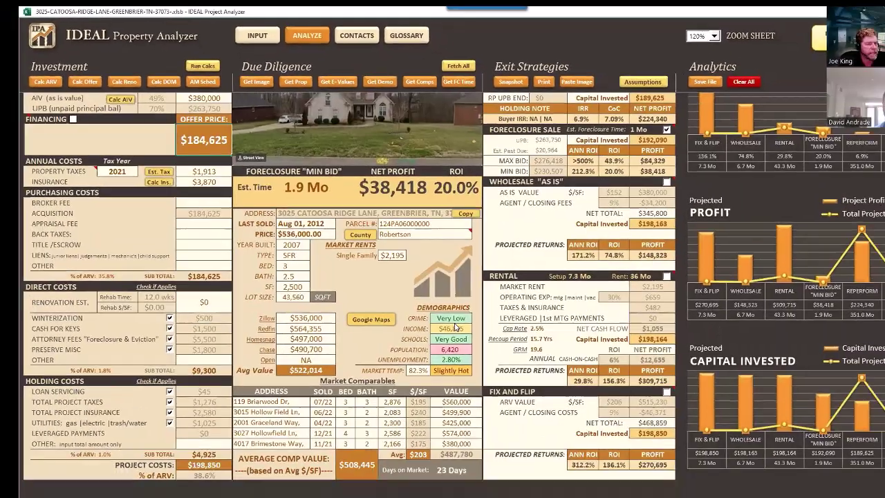
scroll(296, 302, down, 15)
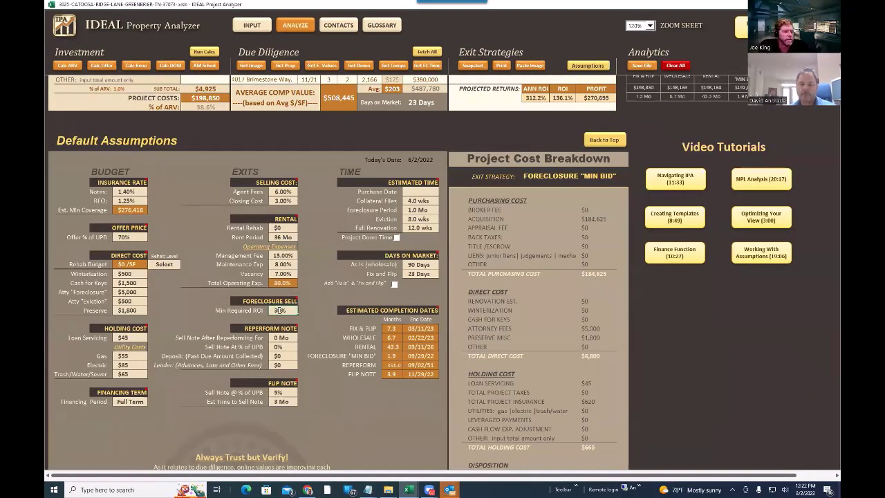
- Scroll back up to the foreclosure results showing $57,627 profit at 30.0% ROI
scroll(313, 263, up, 2)
scroll(313, 263, up, 7)
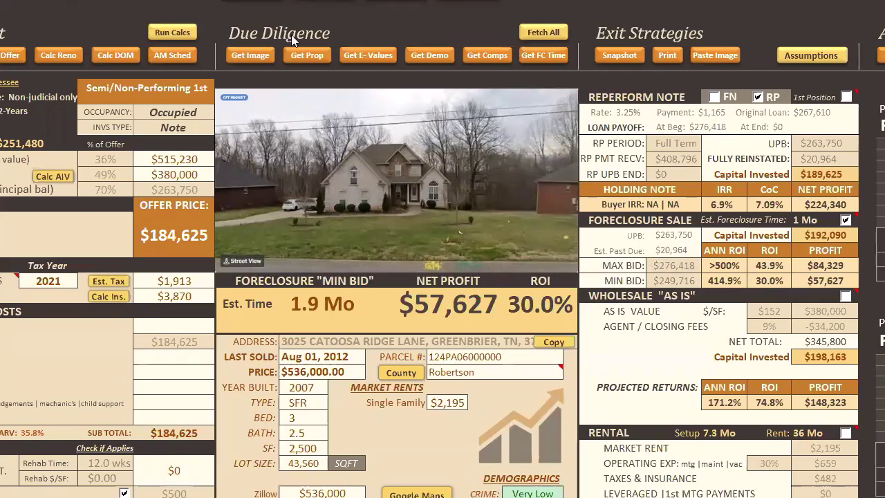
- Send the amortization schedule's $242,576 balance difference into the analysis
click(172, 56)
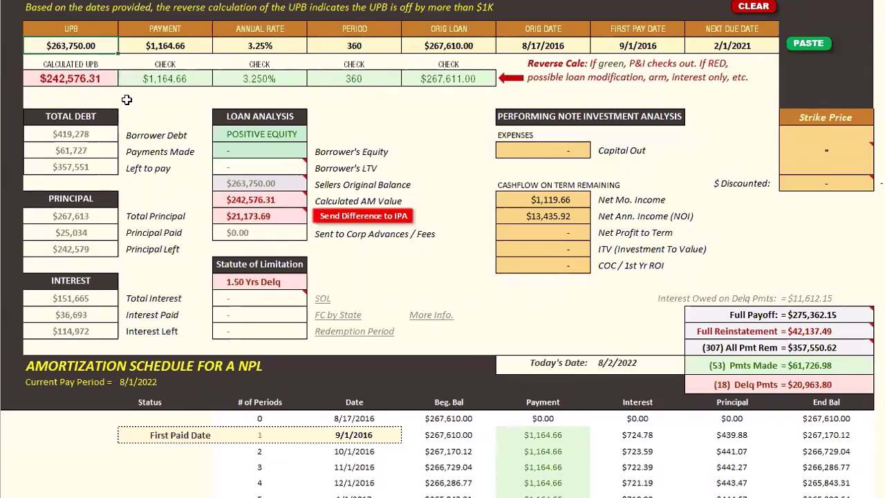
click(348, 217)
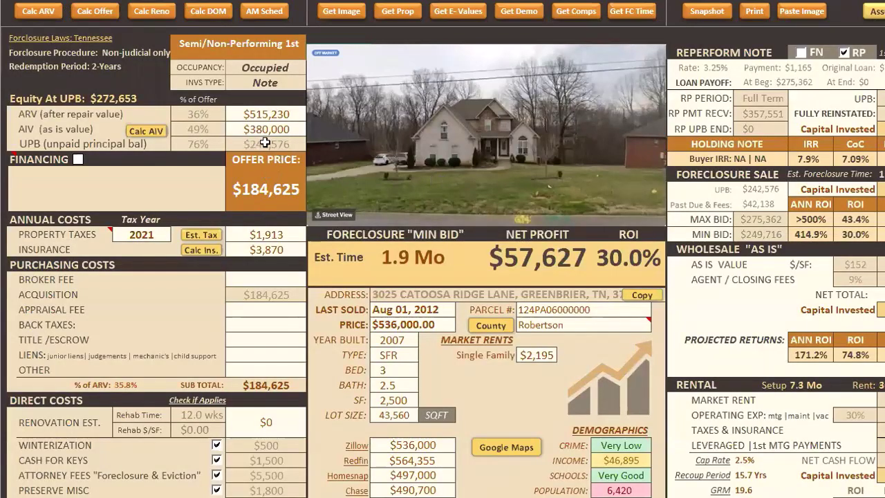
scroll(522, 374, down, 1)
scroll(522, 373, down, 15)
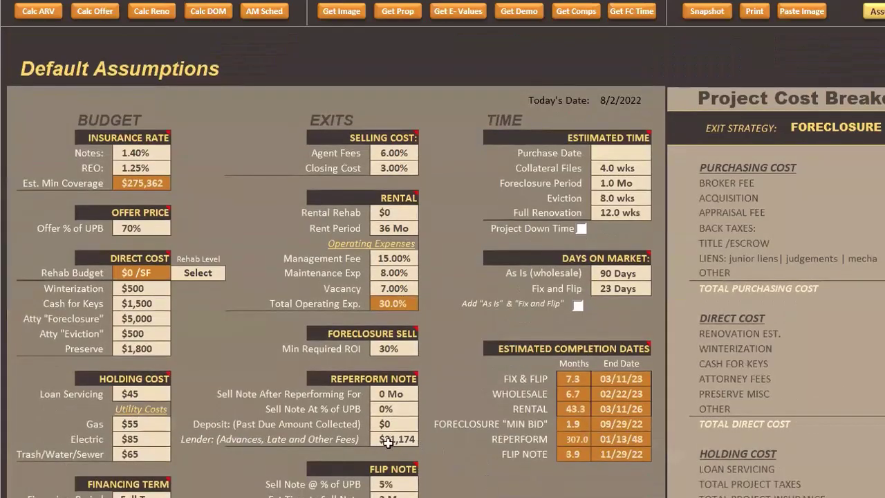
scroll(399, 445, up, 15)
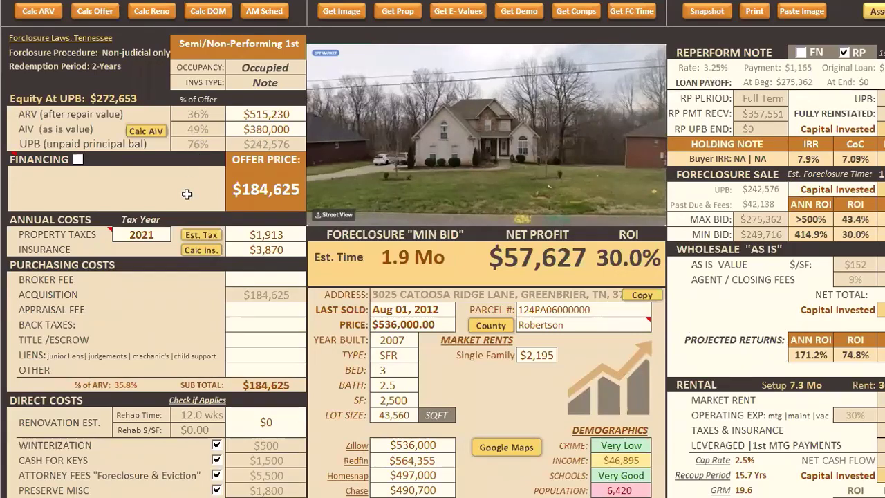
scroll(196, 253, down, 8)
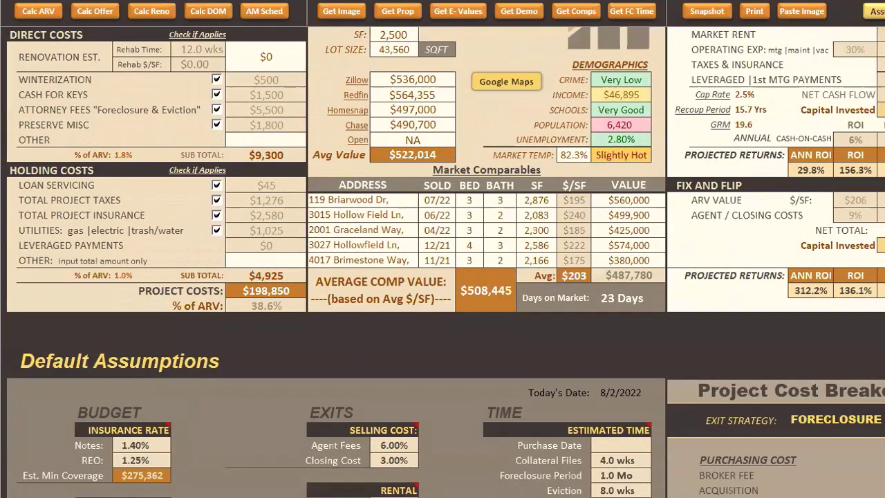
scroll(203, 137, up, 8)
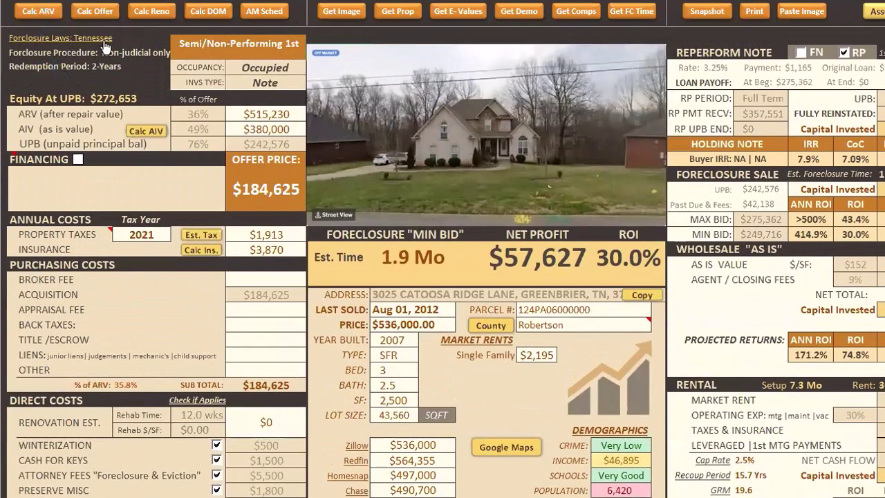
- Recalculate the offer to $169,803 and select the Wholesale "As Is" exit at 89.0% ROI
click(107, 12)
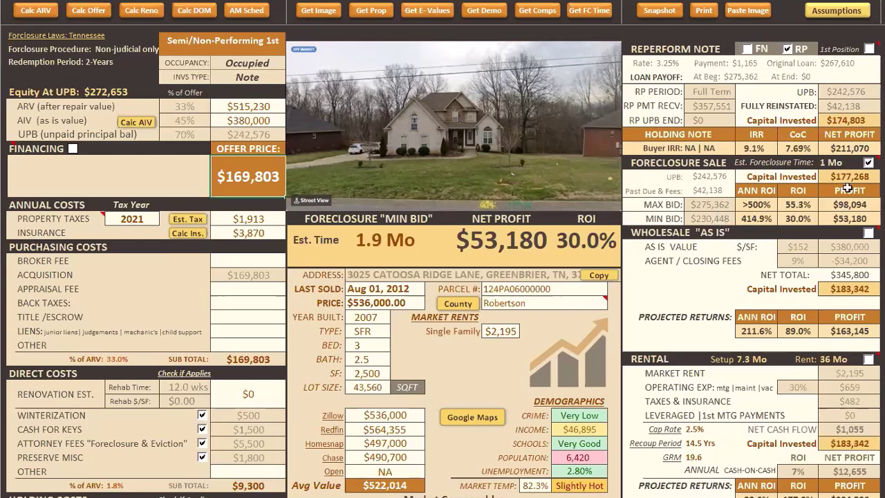
click(869, 234)
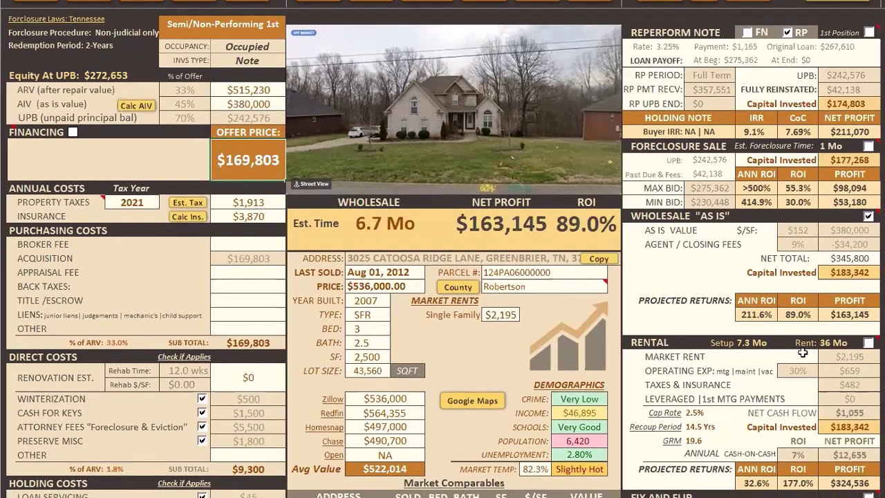
- From the desktop, start a new IPA File Manager project named with the pasted street address
scroll(795, 332, down, 2)
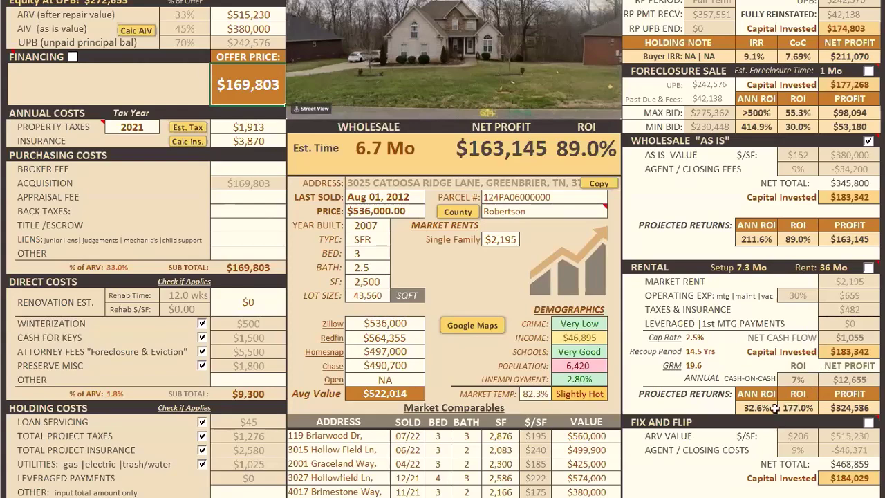
scroll(769, 408, down, 1)
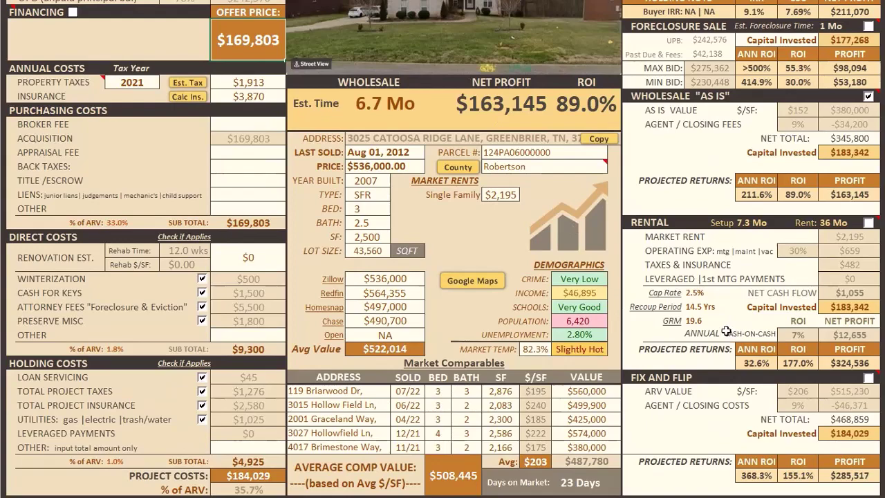
scroll(730, 334, up, 1)
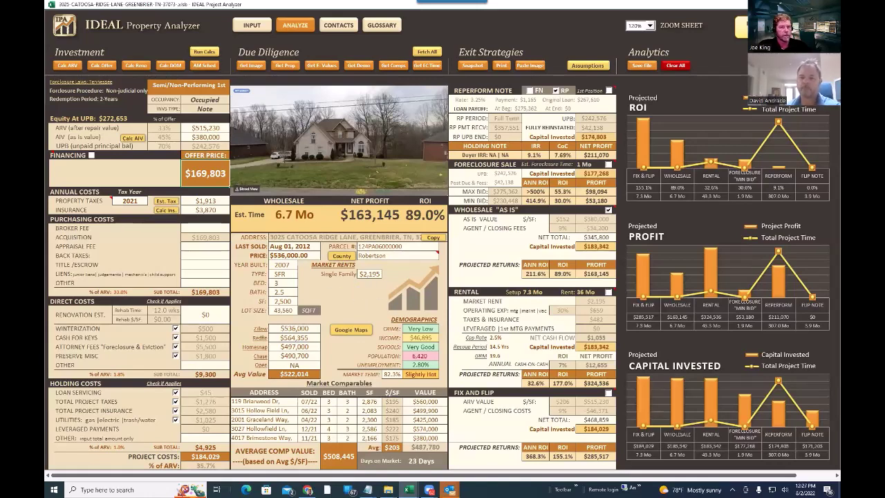
key(super+d)
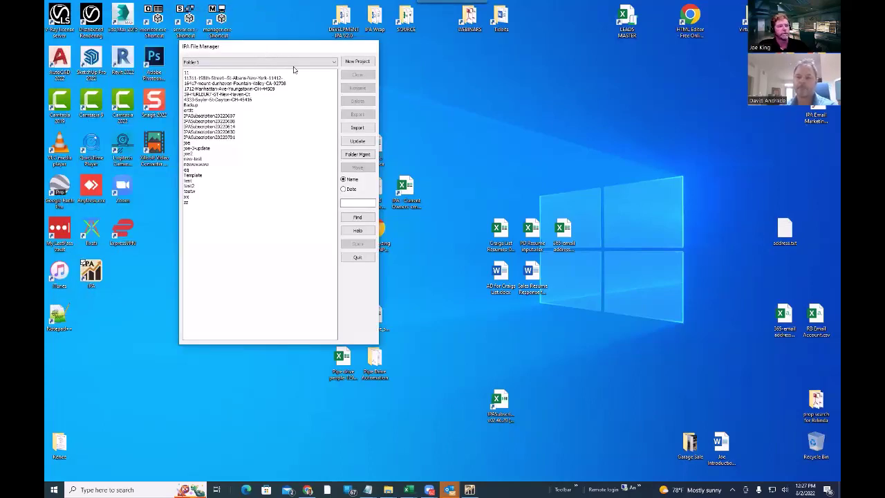
click(357, 61)
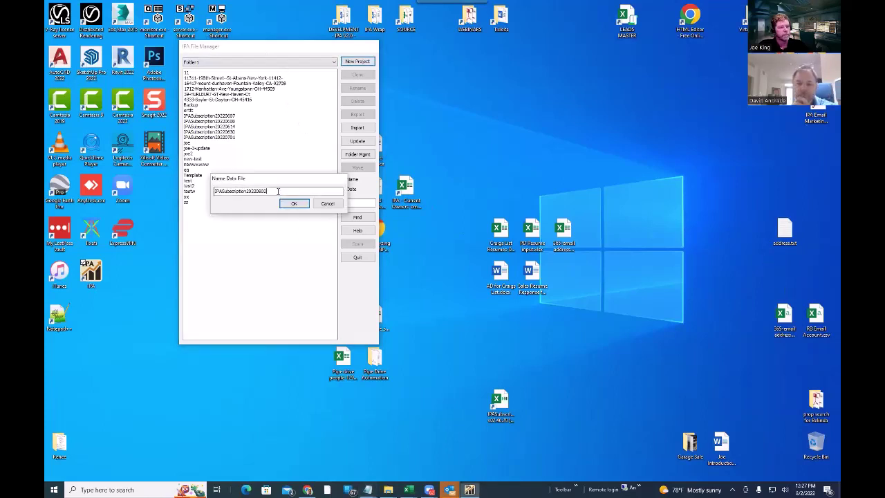
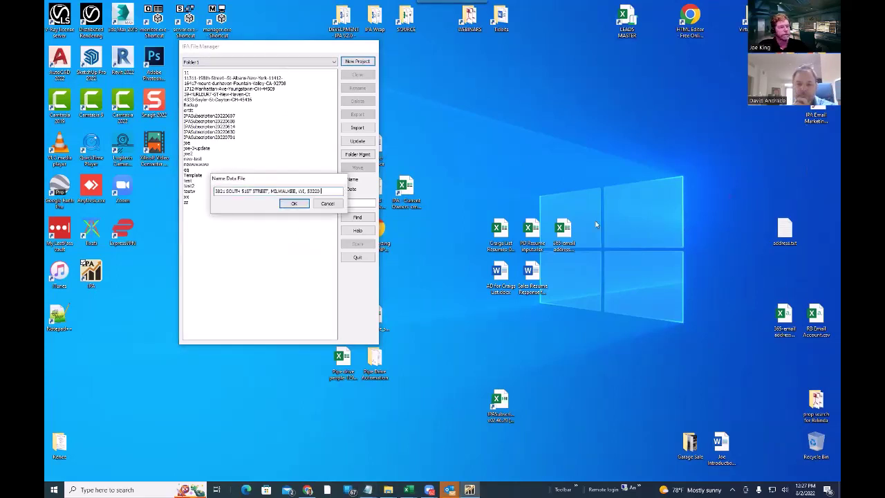
- Open the renamed Milwaukee workbook on its empty INPUT page and place the cursor in the STREET field
click(294, 203)
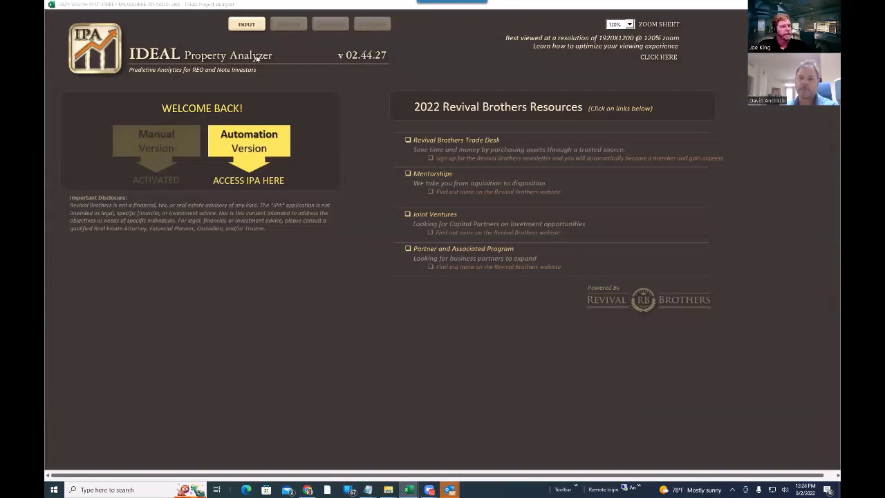
click(243, 28)
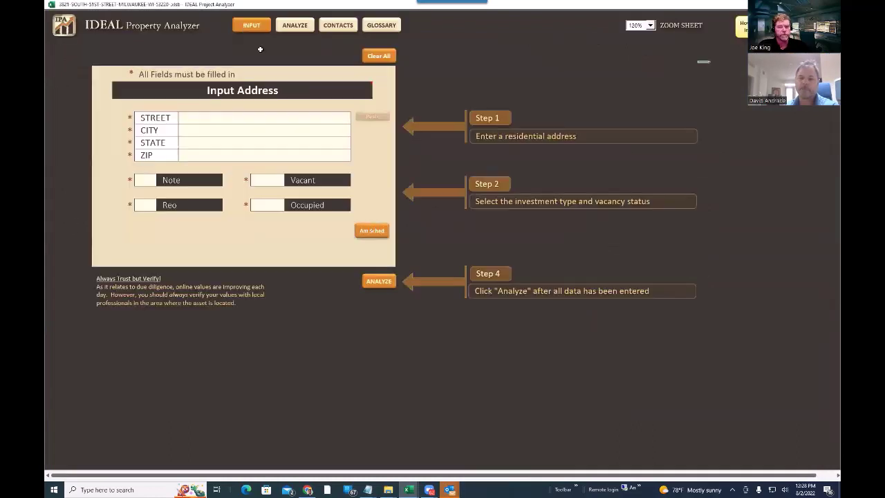
key(alt+Tab)
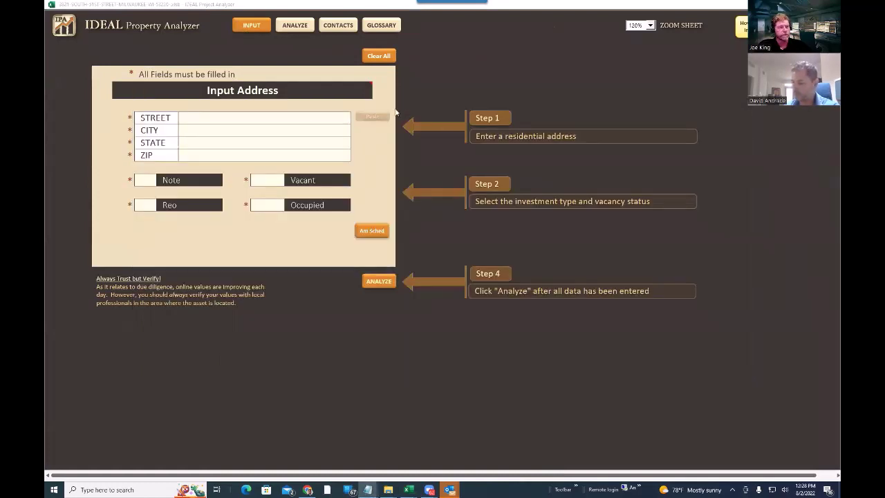
click(282, 117)
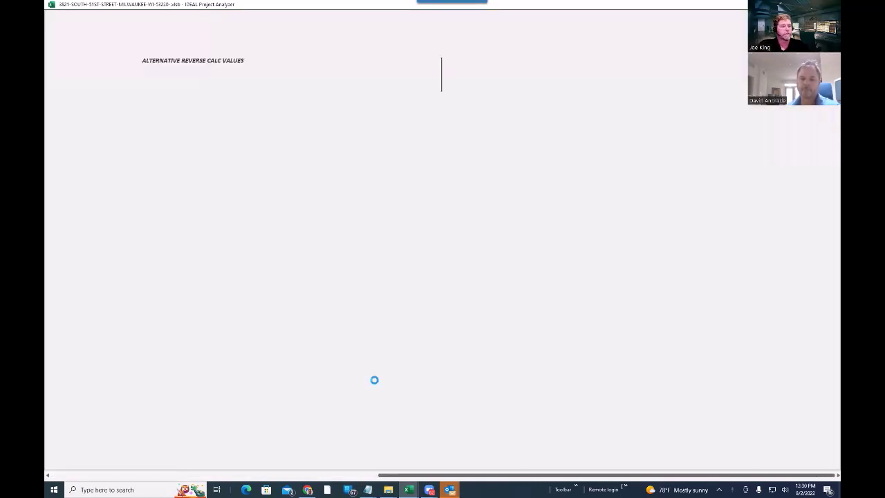
- Generate the amortization schedule for the $129,396 UPB note at 4.88%
click(374, 381)
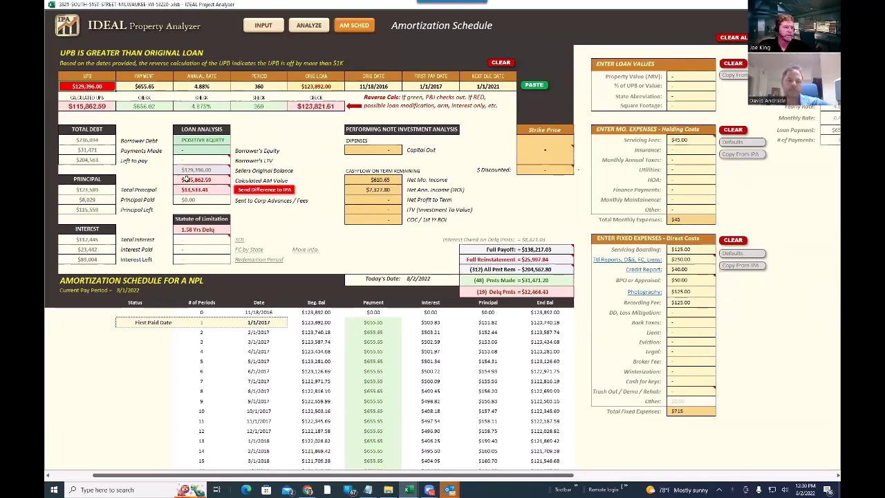
- Read the Total Principal comment and scroll the schedule to the 12/1/2020 last paid payment
mouse_move(185, 191)
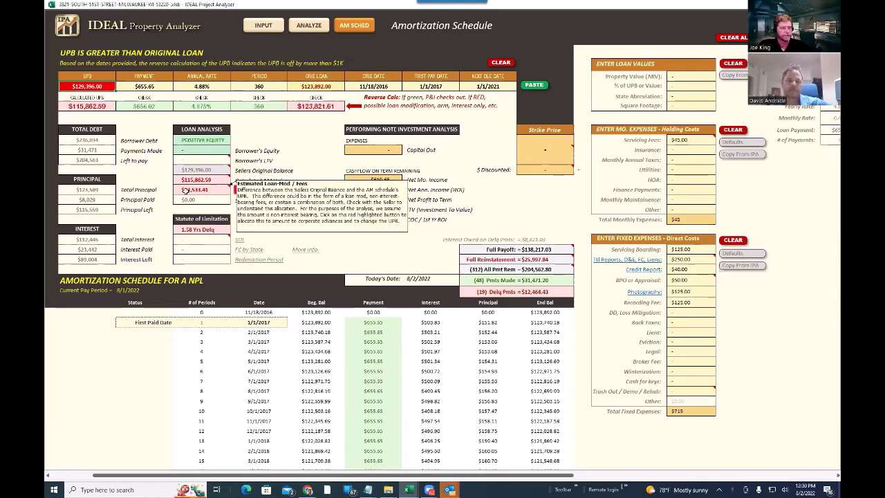
scroll(397, 274, down, 13)
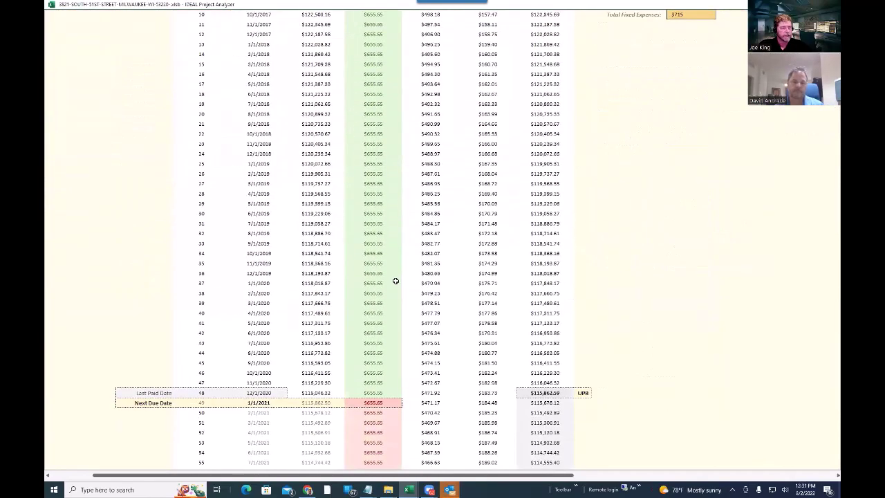
scroll(396, 281, up, 4)
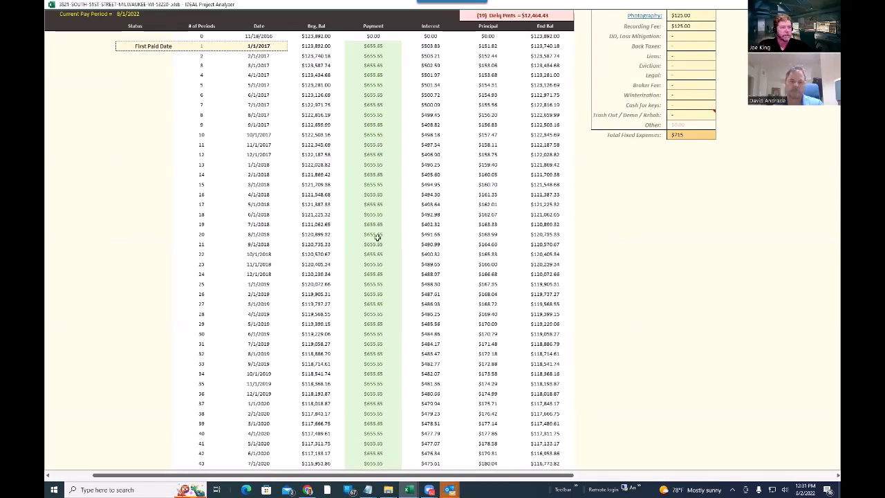
scroll(377, 239, down, 8)
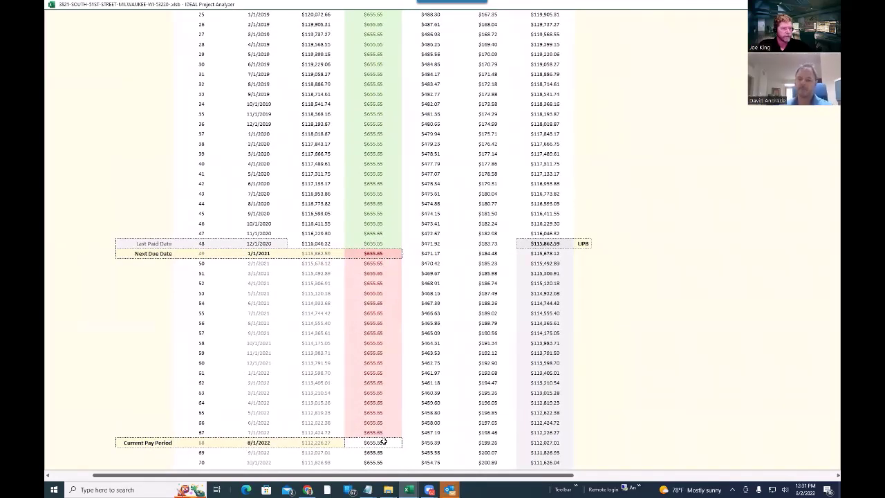
scroll(380, 396, up, 9)
scroll(372, 394, up, 6)
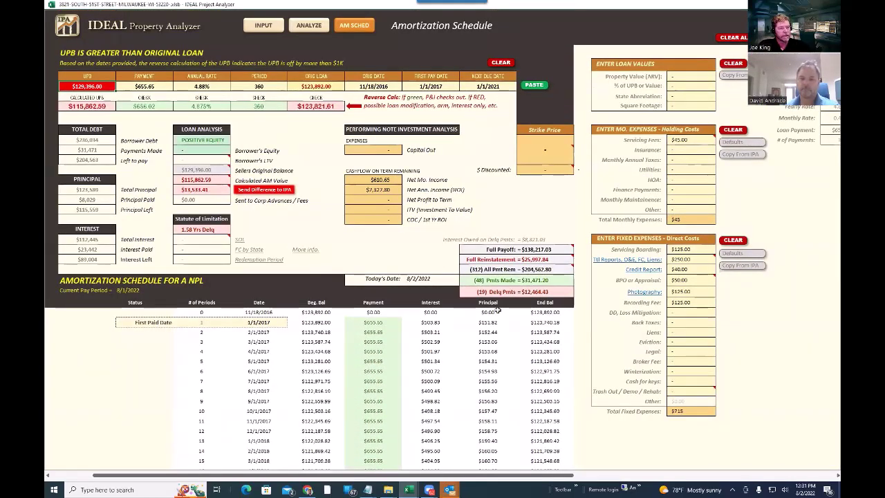
mouse_move(534, 260)
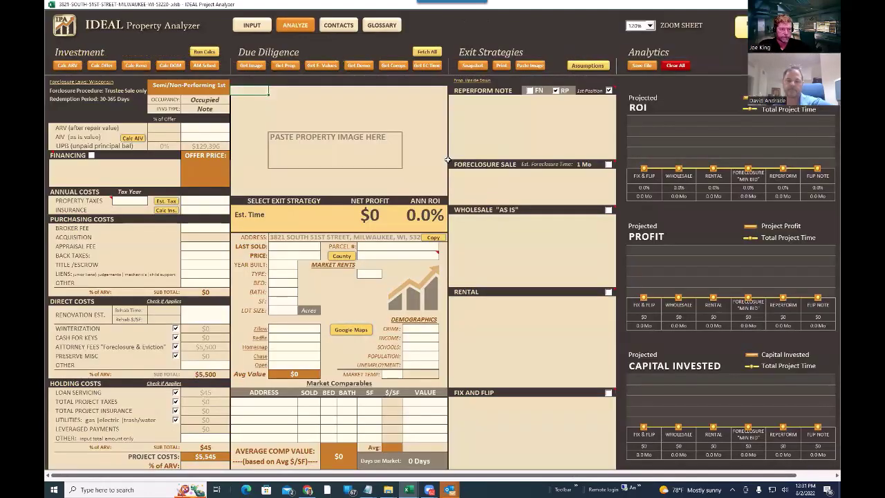
- Fetch all due-diligence data and five market comps for the Milwaukee property
click(422, 52)
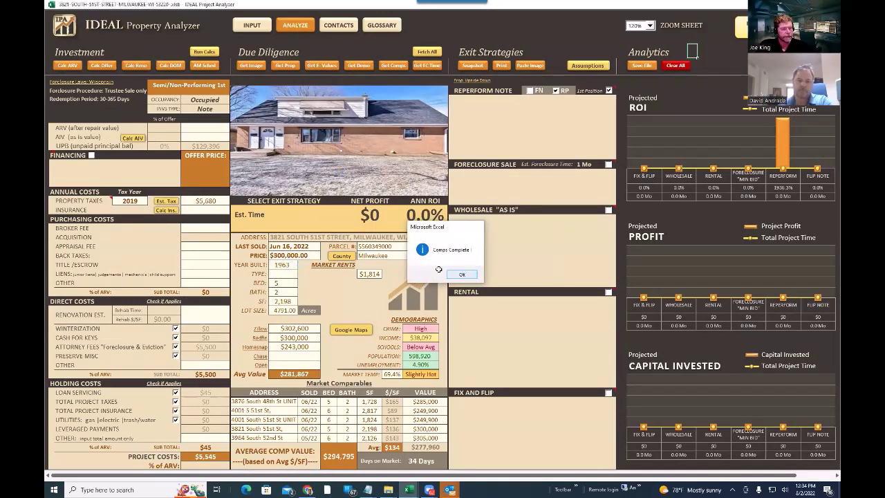
click(463, 276)
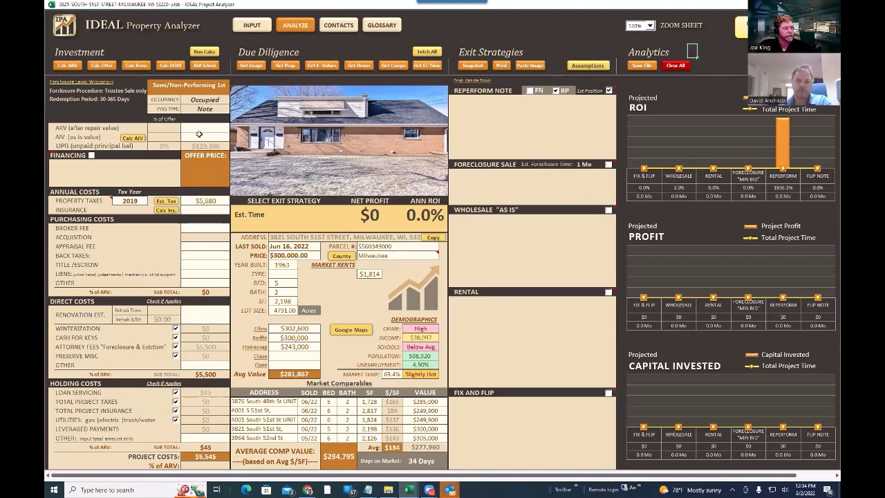
- Run calculations for all exit strategies, overriding current values, to get a $71,168 offer price
click(204, 52)
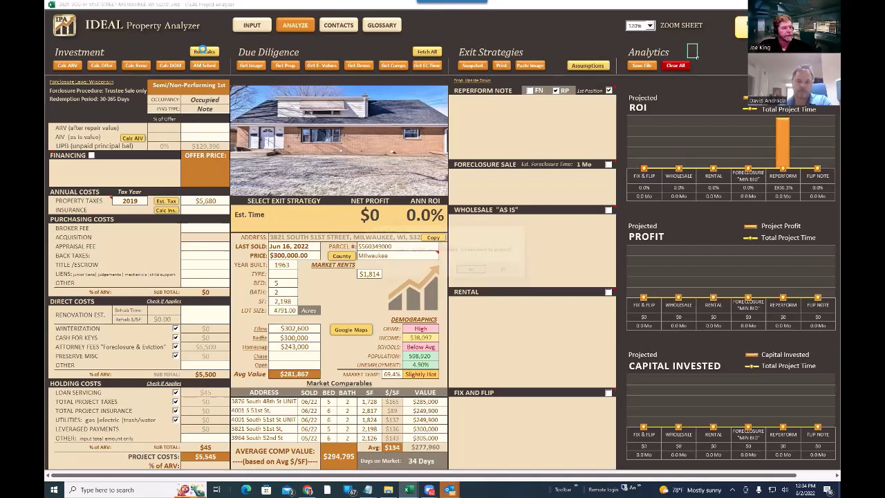
click(469, 269)
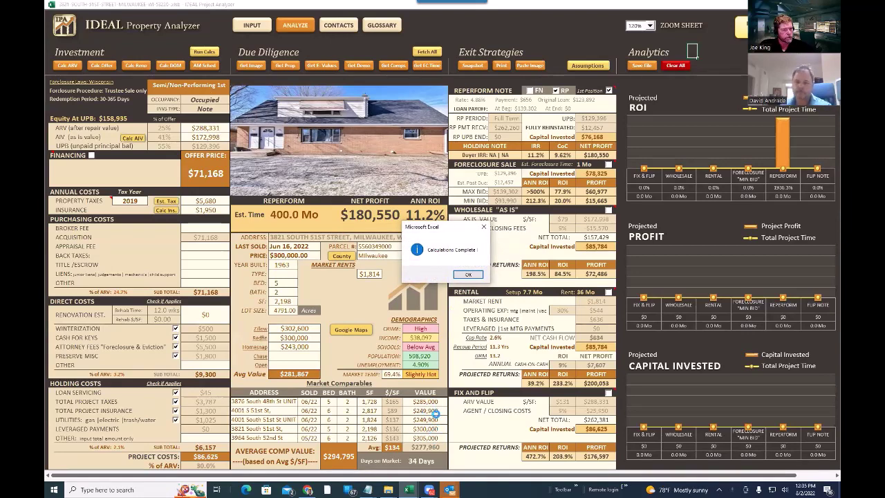
click(467, 275)
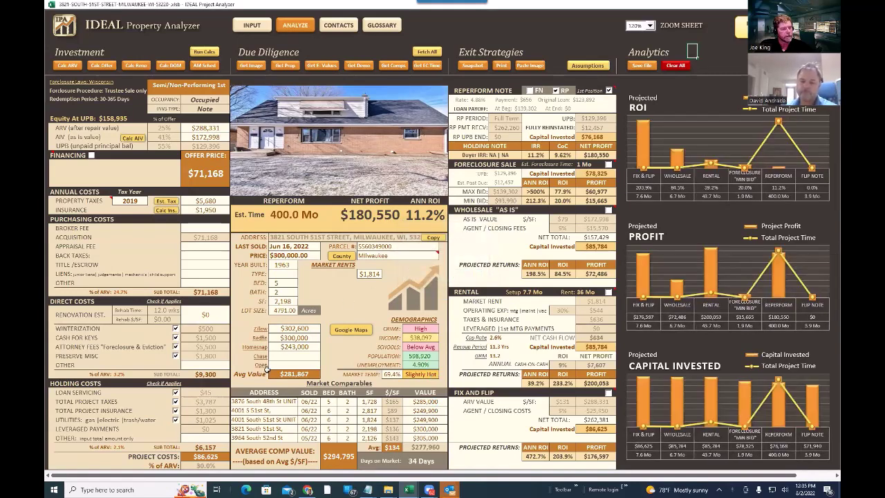
- Set the as-is value (AIV) to 249000
click(202, 127)
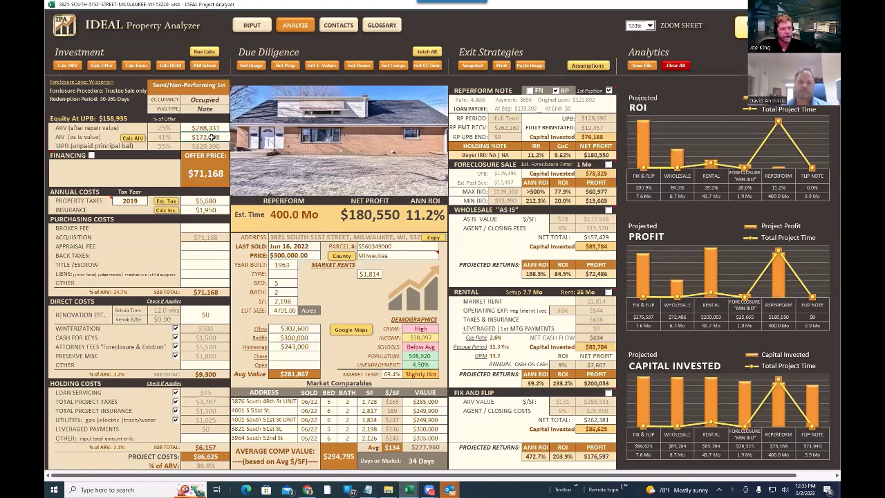
text(249000)
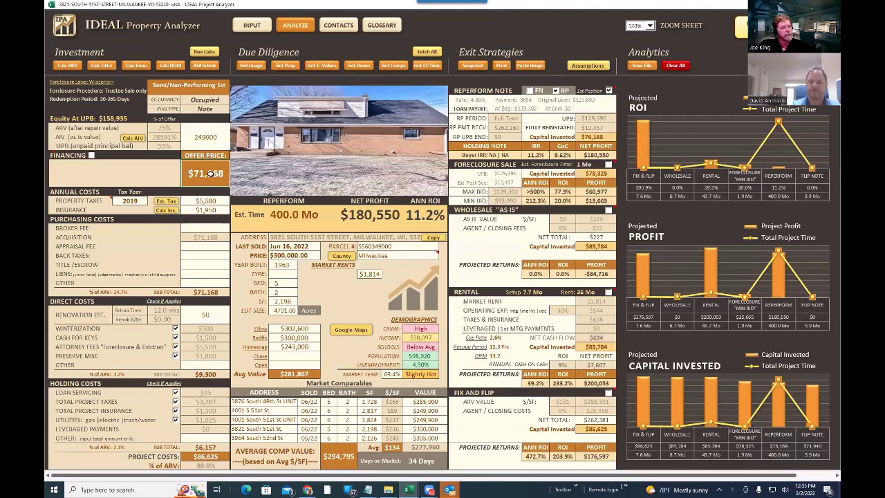
key(Return)
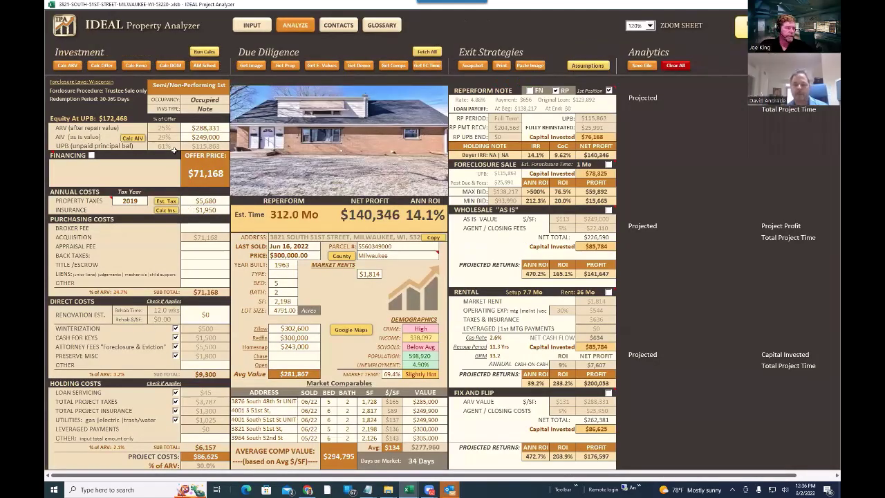
- Set the default Offer % of UPB to 70 and recalculate the offer price to $81,104
scroll(147, 357, down, 7)
scroll(147, 357, down, 1)
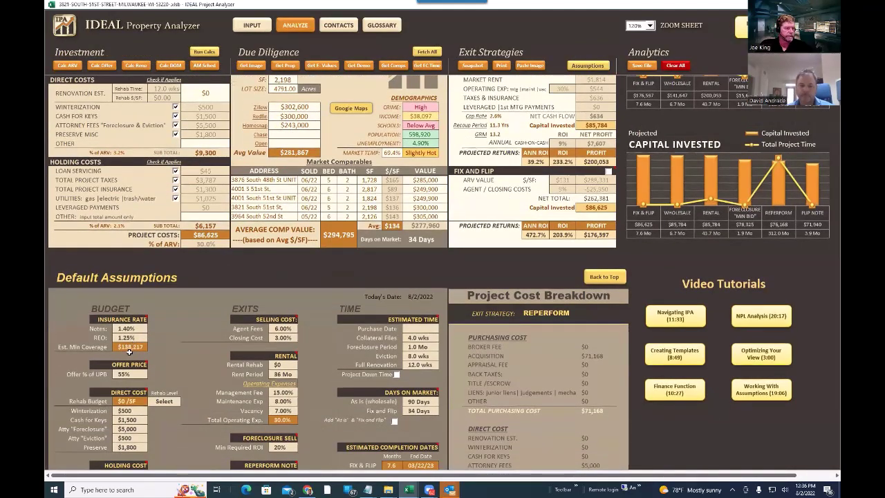
click(129, 374)
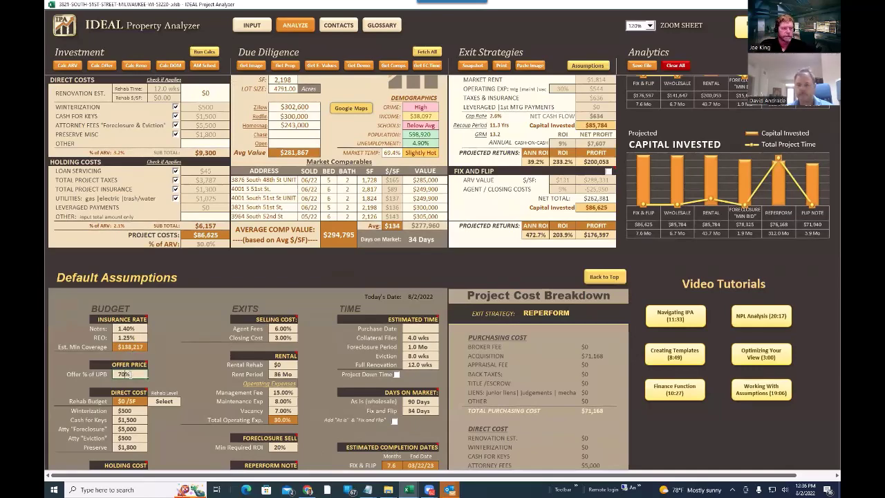
text(70)
key(Return)
scroll(157, 127, up, 8)
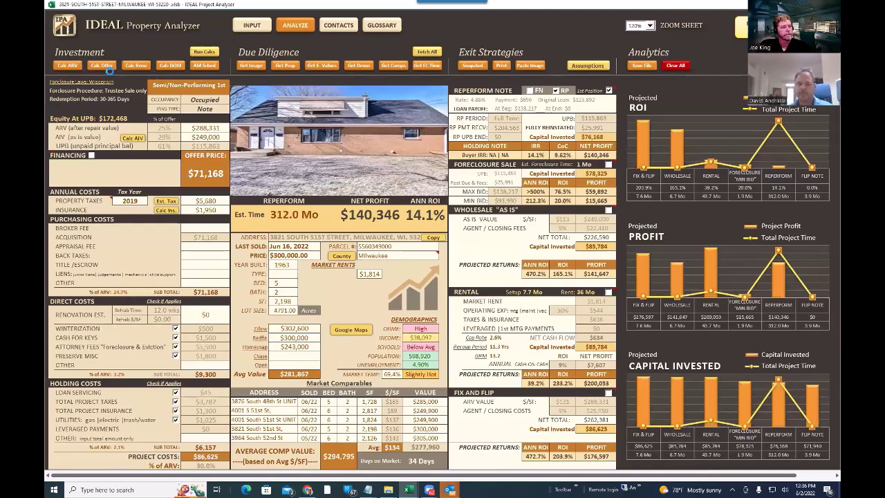
click(102, 65)
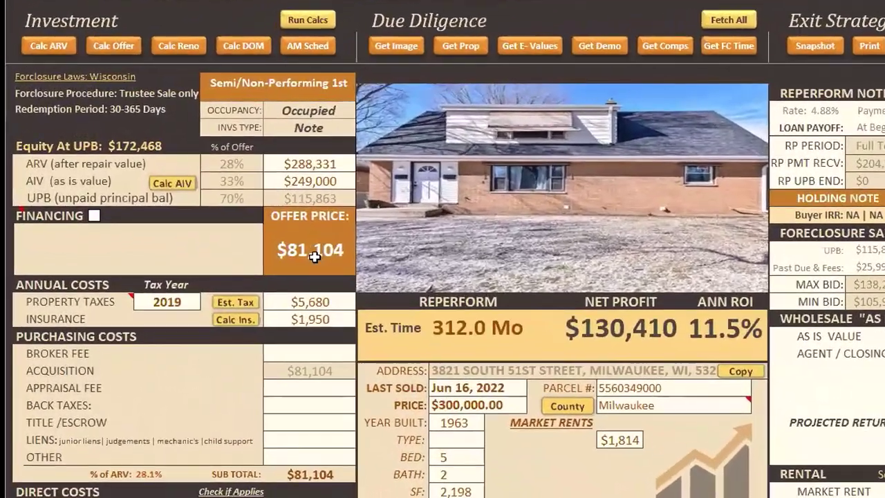
click(315, 257)
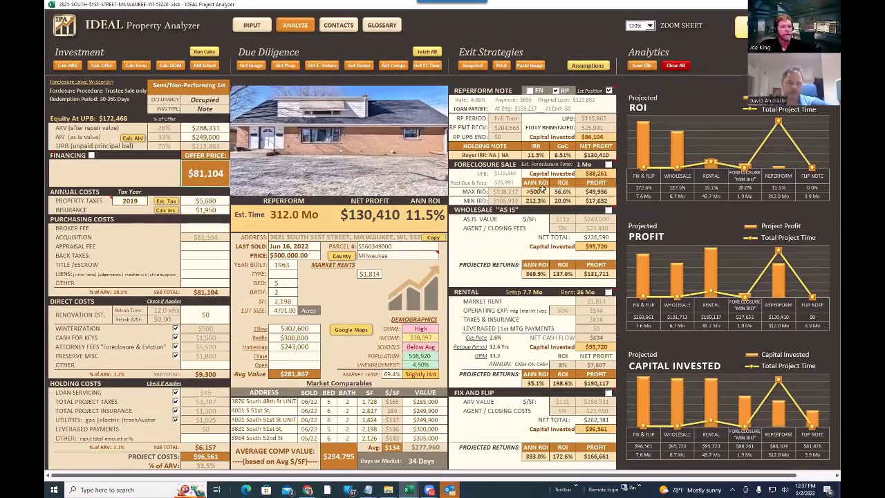
- Choose wholesale as-is as the exit strategy ($131,711, 137.6% ROI), then minimize to the desktop
click(608, 211)
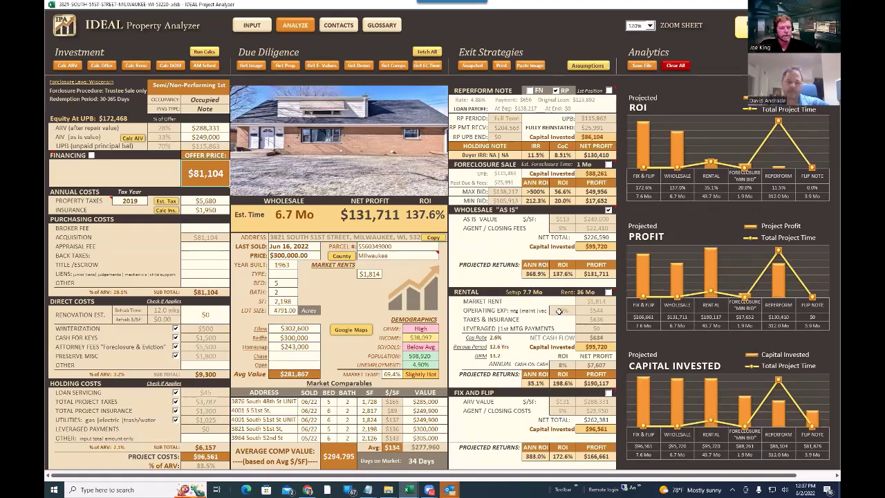
scroll(544, 313, down, 2)
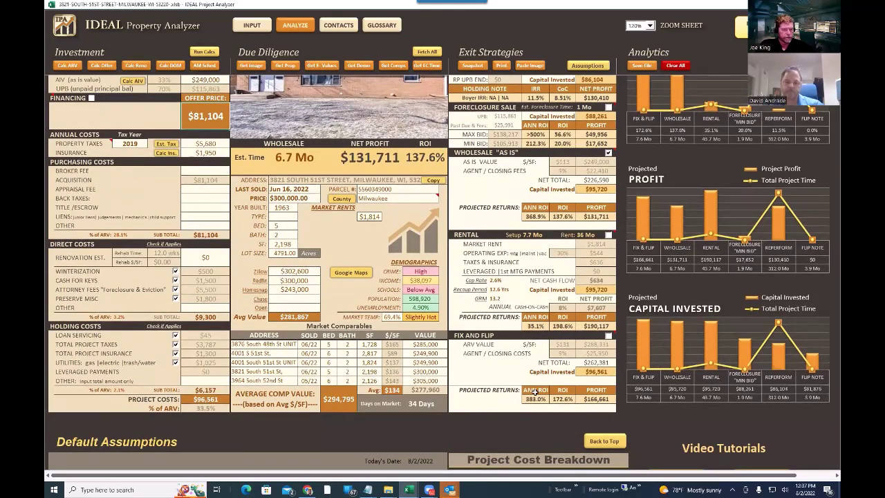
scroll(505, 235, up, 2)
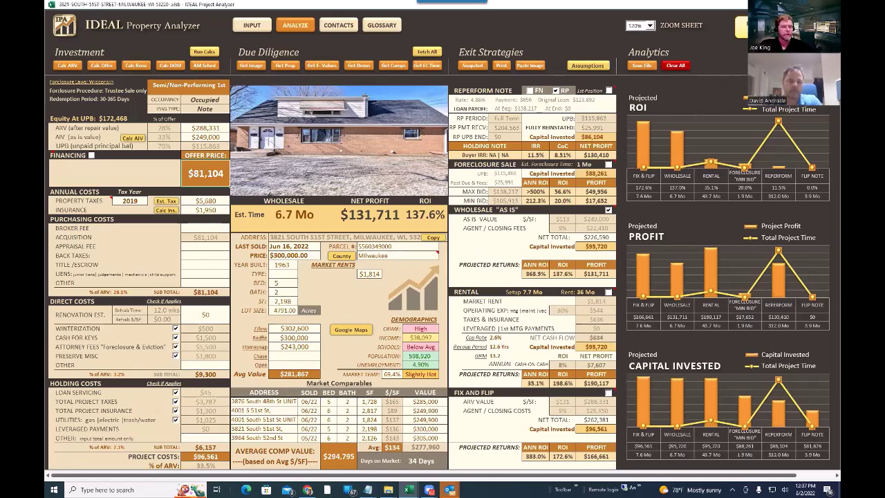
key(super+d)
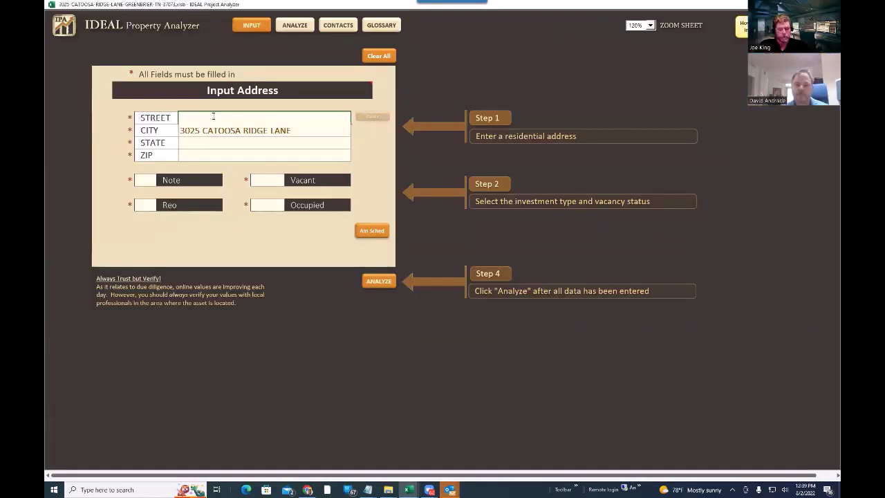
- Enter the new property's address as Greenbrier, TN 37073
click(221, 127)
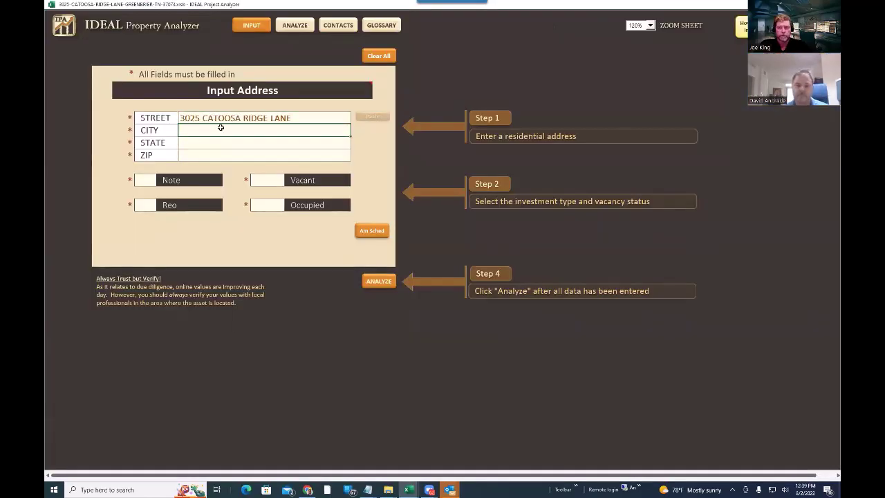
text(GREENBRIER)
key(Return)
text(TN)
key(Return)
text(3)
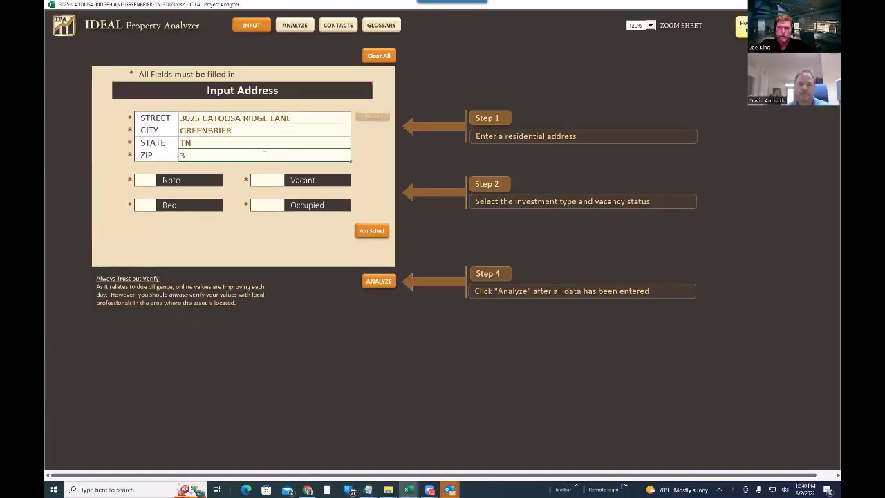
text(7073)
key(Return)
- Mark an occupied first-position note with $263,750 UPB, $1,164.66 payment and 3.25% rate
click(304, 208)
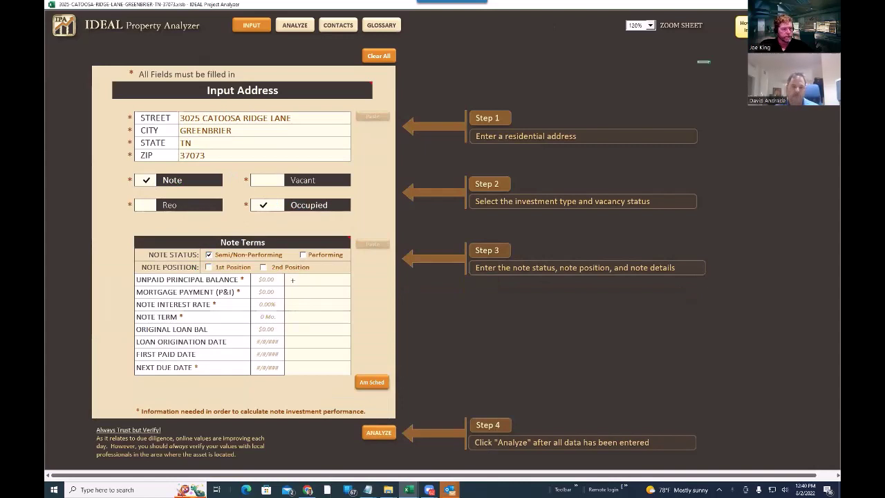
click(209, 267)
click(317, 280)
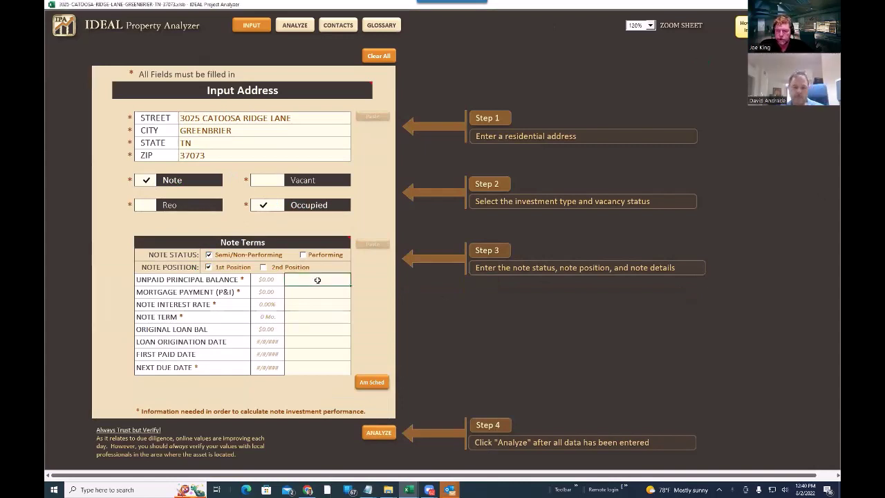
text(263,750)
key(Return)
text(1164.66)
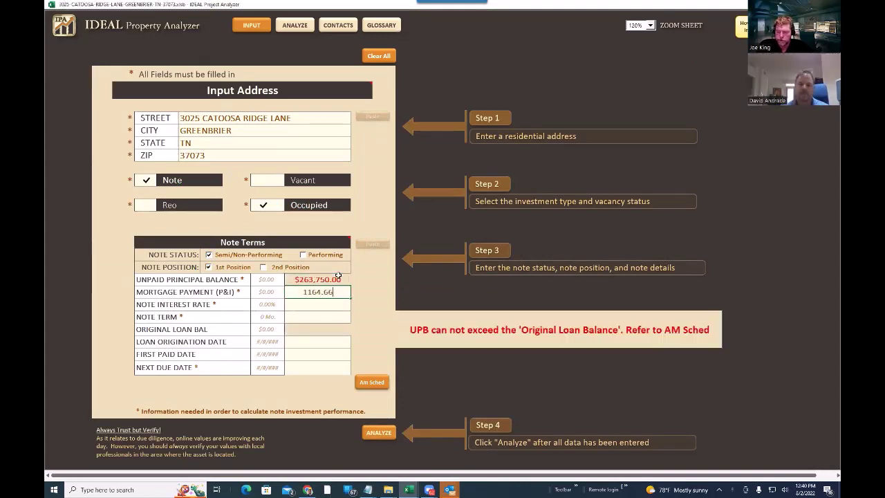
key(Return)
text(3.25)
key(Return)
- Finish the note terms (360 months, loan dates, next due 2/1/2021) and build the amortization schedule
text(360)
key(Return)
text(267610)
key(Return)
text(8-17)
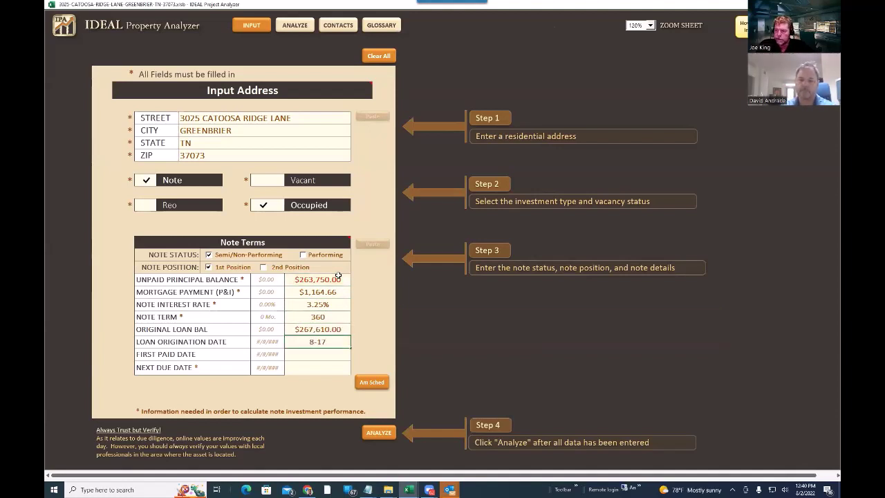
text(-169-1-16)
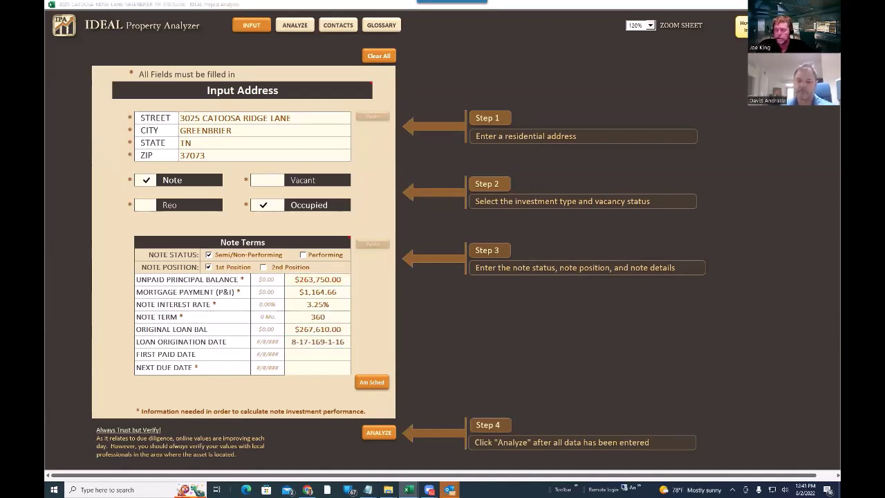
key(Return)
text(2-1-21)
key(Return)
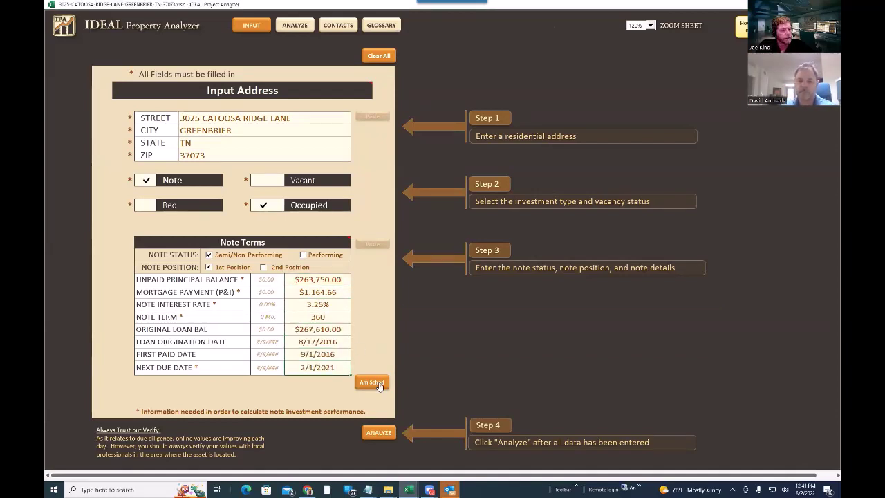
click(373, 382)
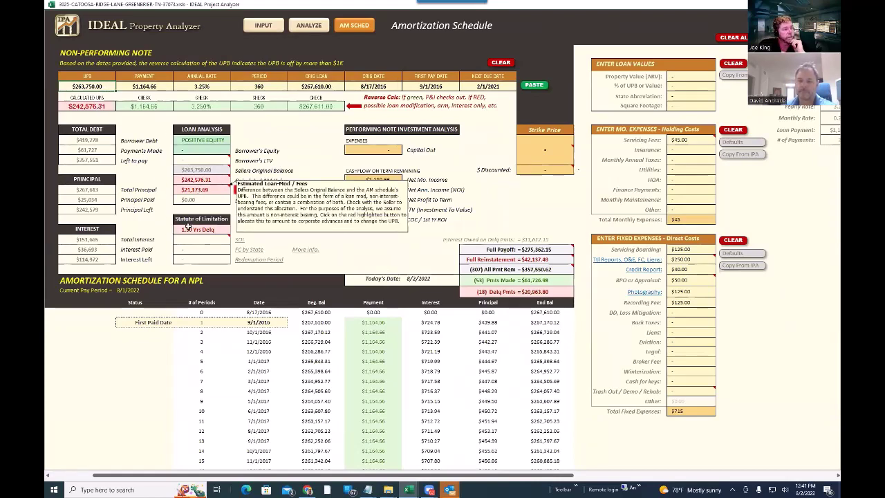
scroll(356, 338, down, 20)
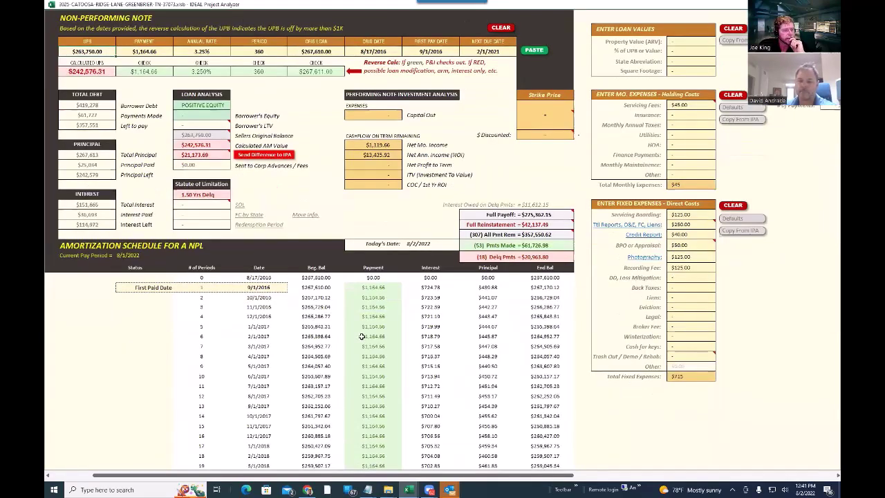
scroll(362, 336, up, 12)
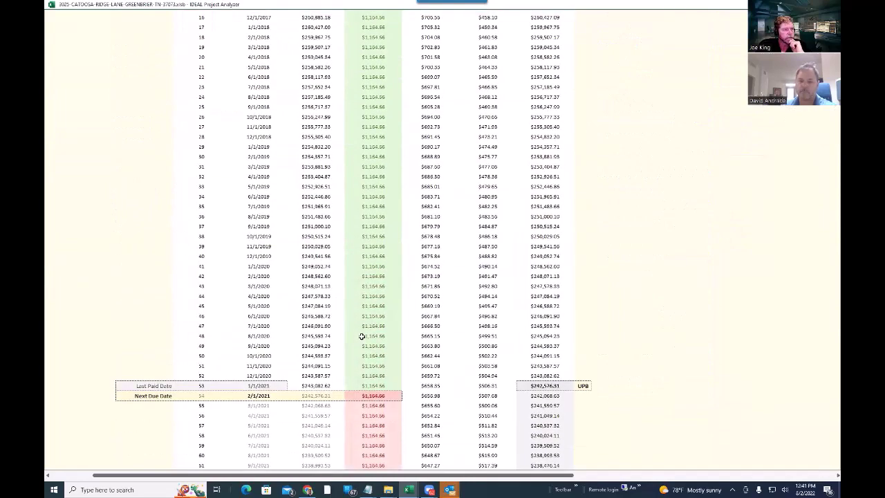
scroll(379, 318, down, 7)
scroll(378, 317, down, 1)
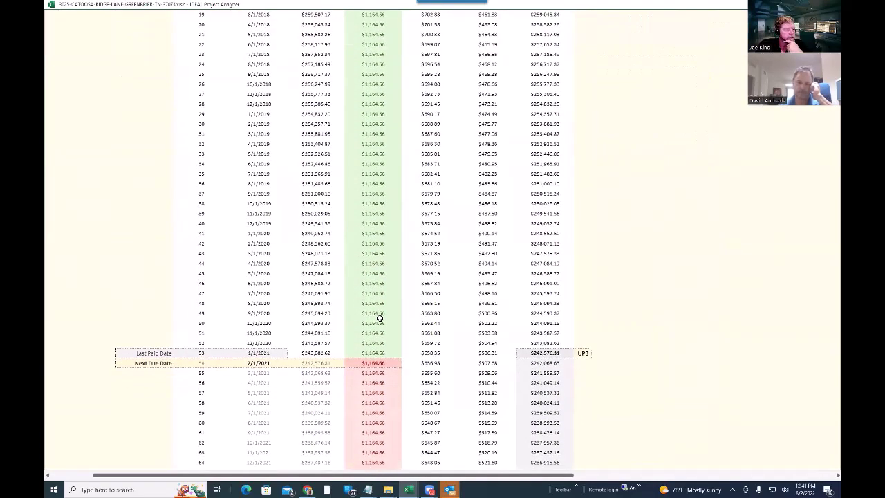
scroll(379, 320, up, 8)
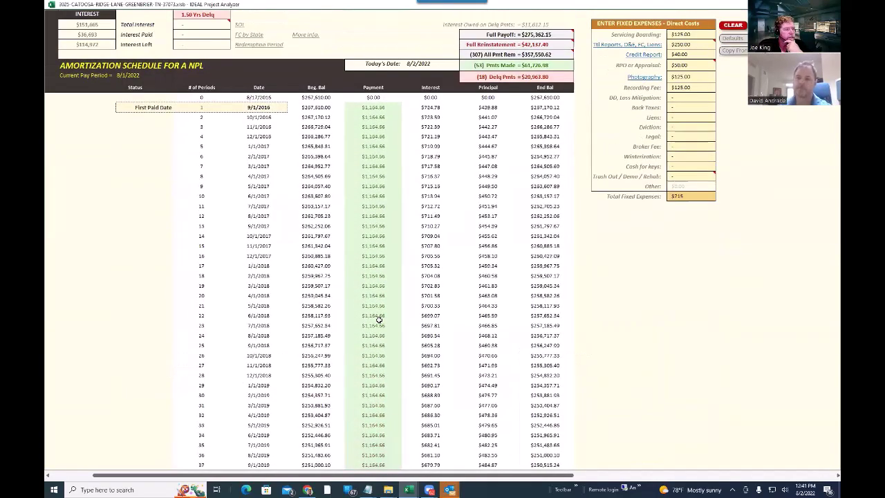
scroll(325, 332, down, 8)
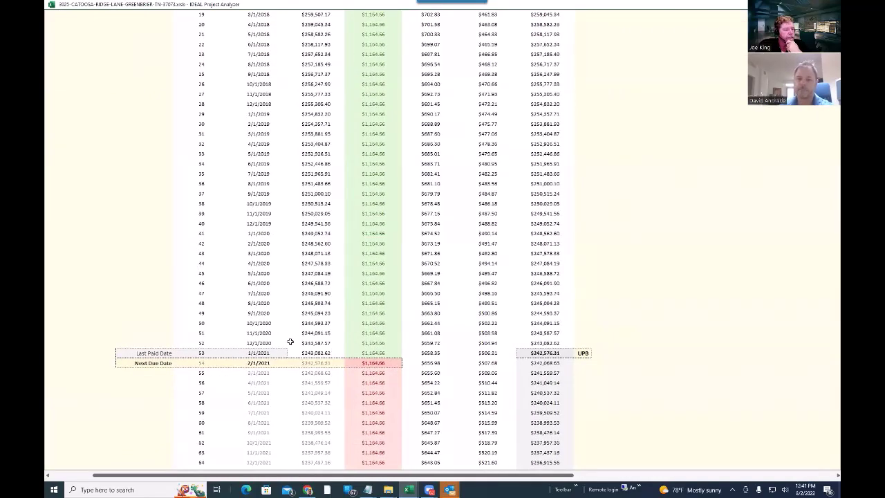
scroll(291, 341, down, 5)
scroll(379, 372, up, 13)
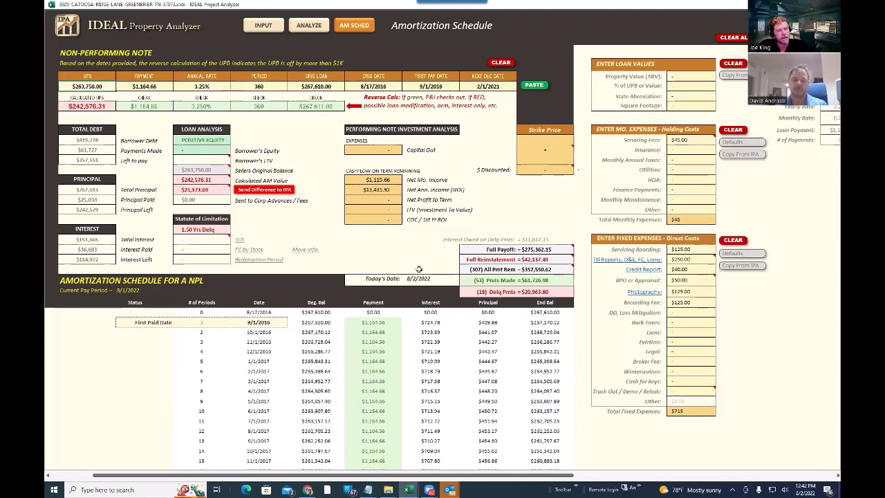
- Read the Full Reinstatement and Total Principal cell comments on Greenbrier's loan analysis
mouse_move(541, 260)
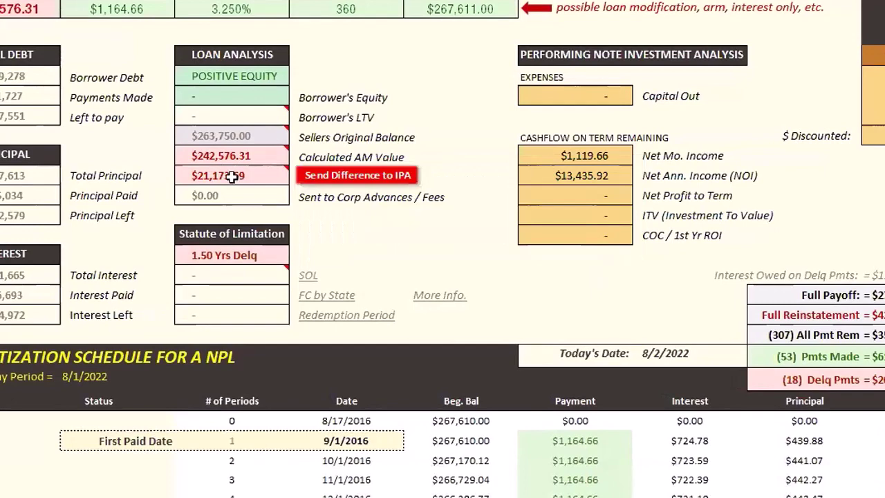
mouse_move(233, 176)
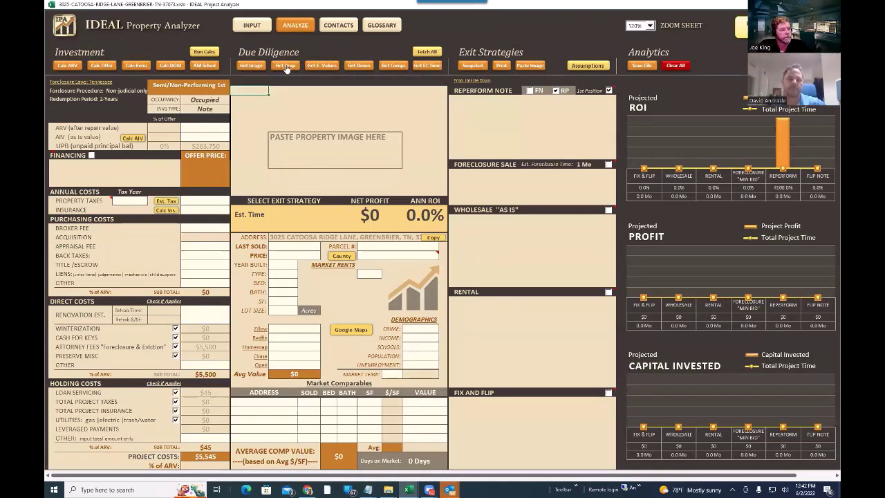
- Fetch the property's public record details and five market comps averaging $508,445
click(286, 65)
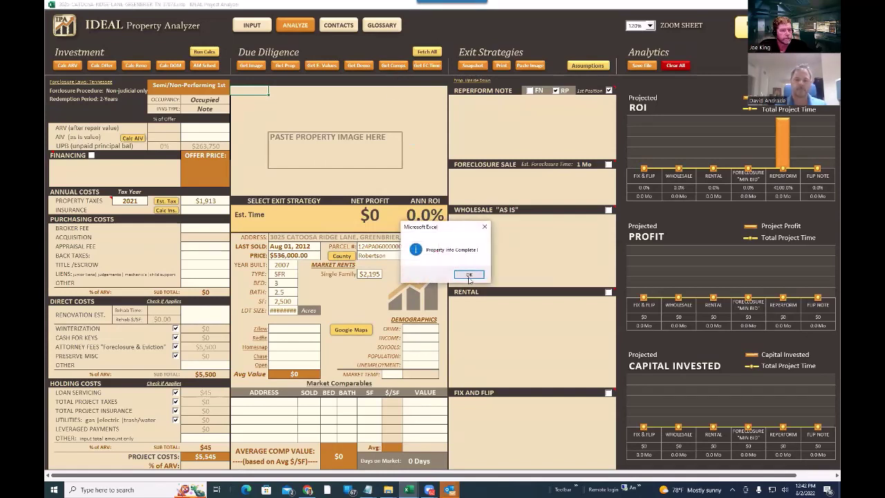
click(468, 275)
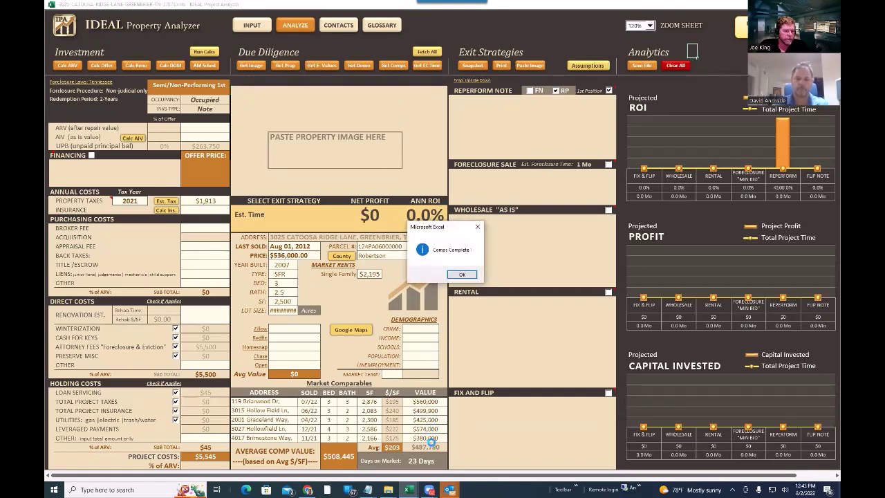
click(462, 274)
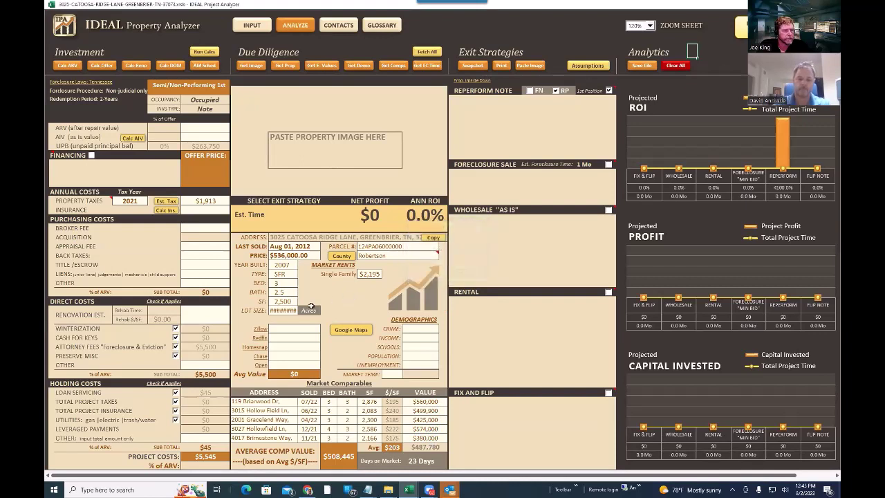
- Switch the Lot Size unit to SQFT so it reads 43,560 SQFT
click(308, 311)
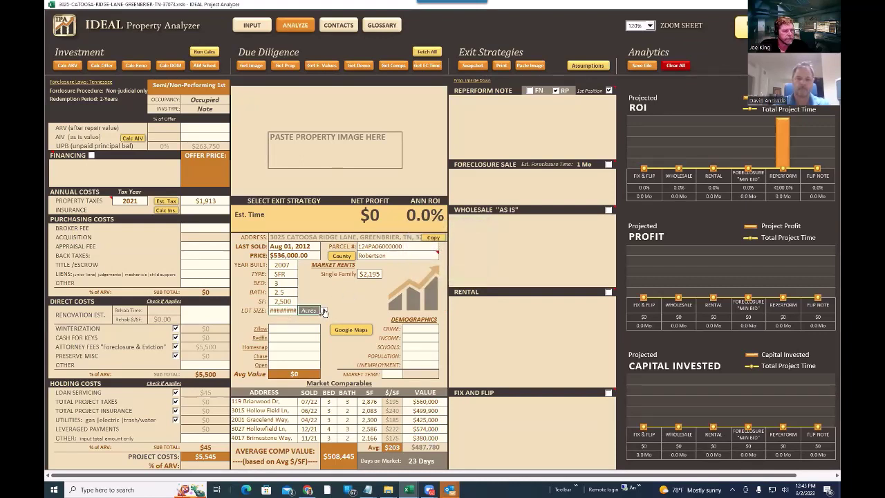
click(323, 311)
click(314, 332)
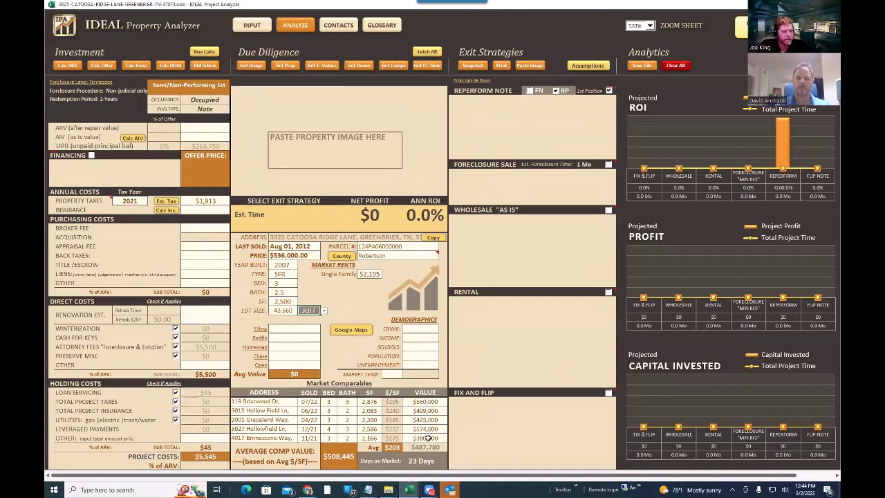
- Run the full investment calculations, overriding current values to fill exit returns and ROI charts
click(202, 52)
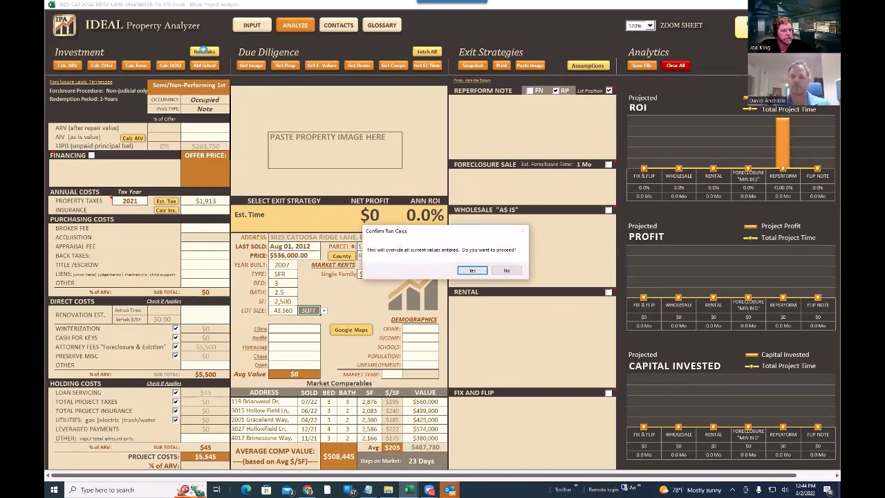
click(472, 270)
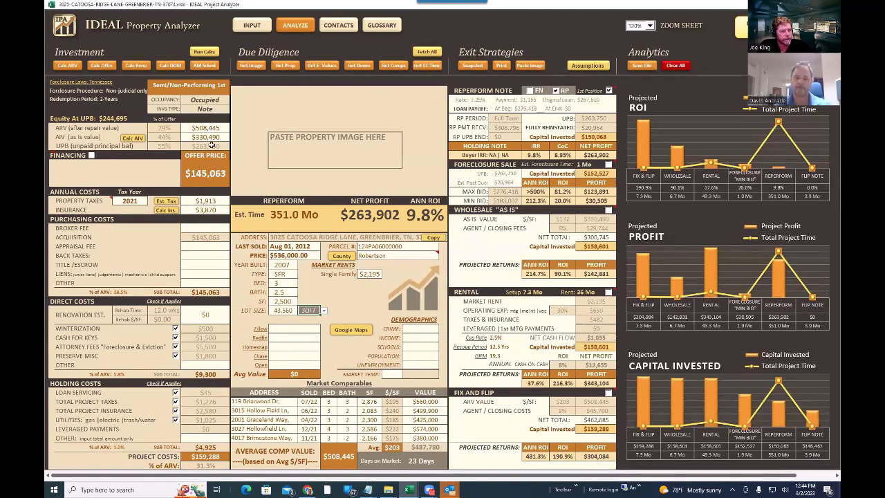
scroll(186, 331, down, 10)
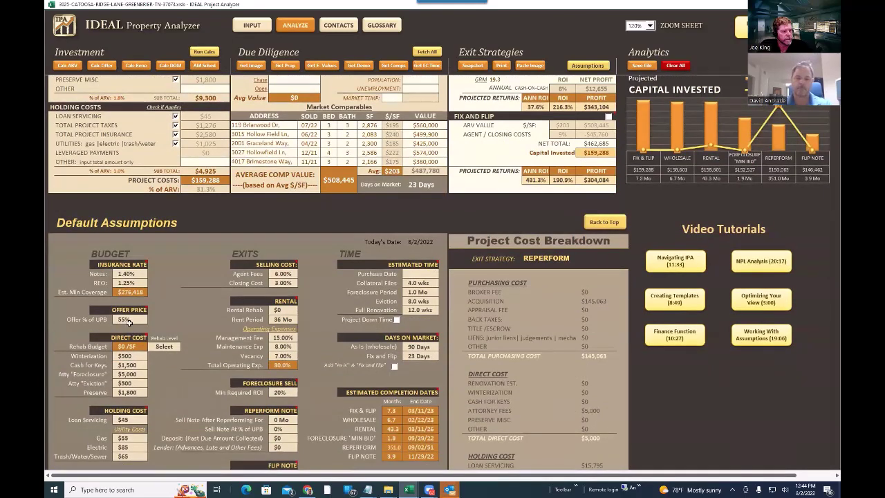
- Set Offer % of UPB to 70%, recalculate the offer, and show the amortization schedule
text(70)
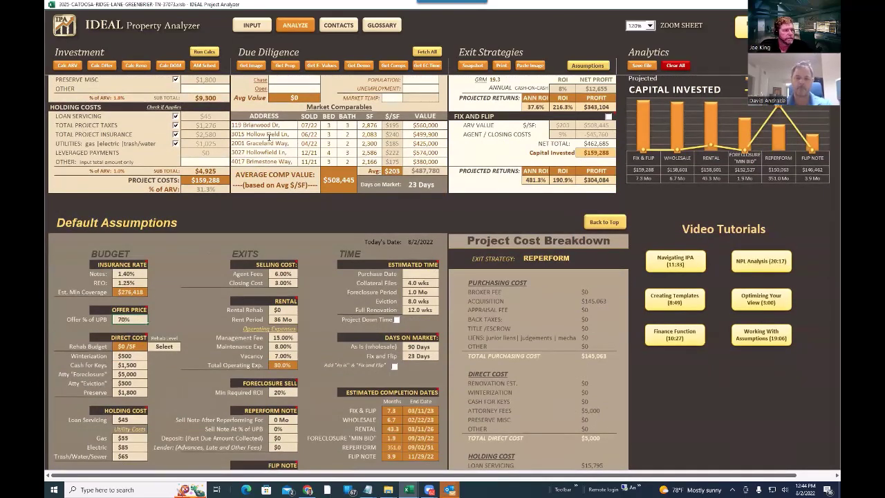
scroll(267, 137, up, 10)
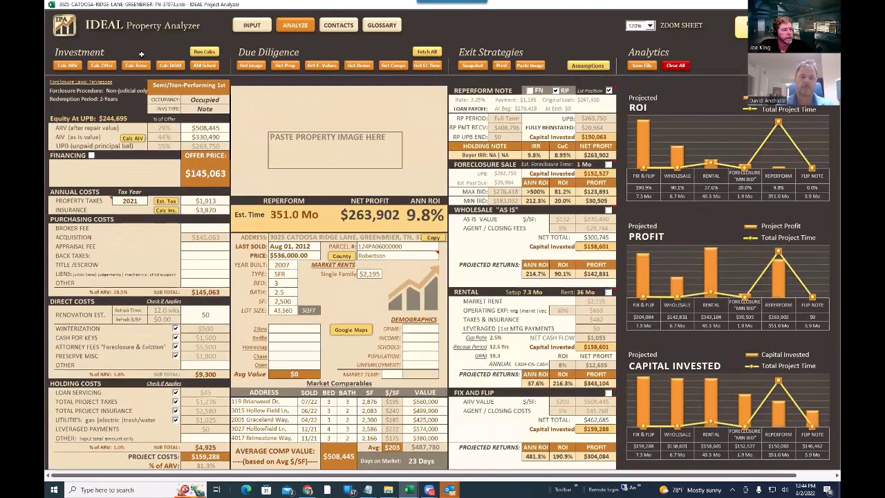
click(97, 66)
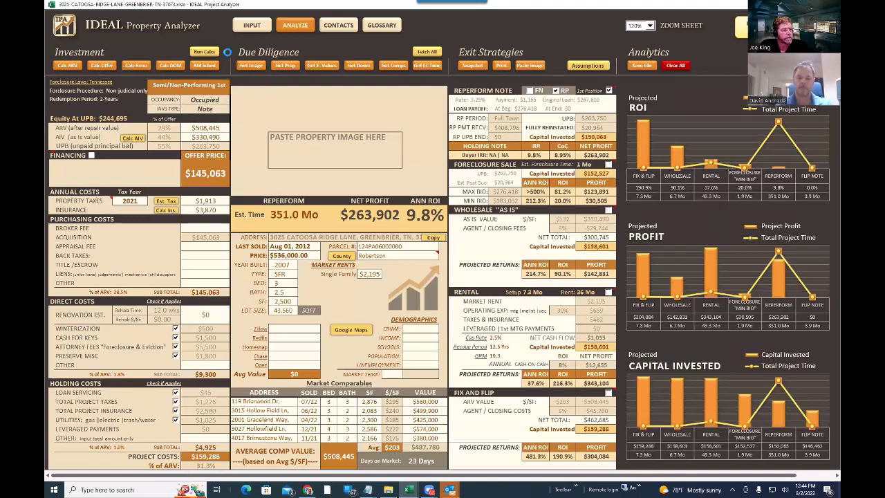
click(205, 65)
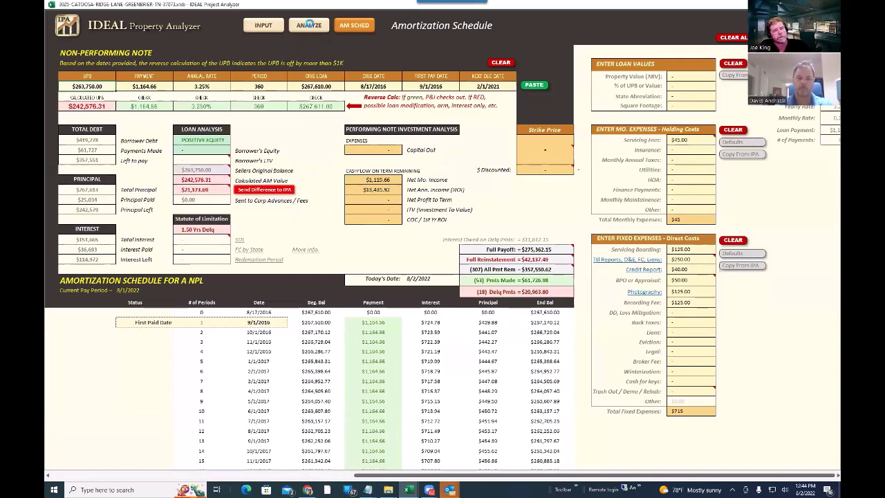
- Back on the Analyze sheet, recalculate the offer against the $242,576 UPB, giving $169,803
click(307, 29)
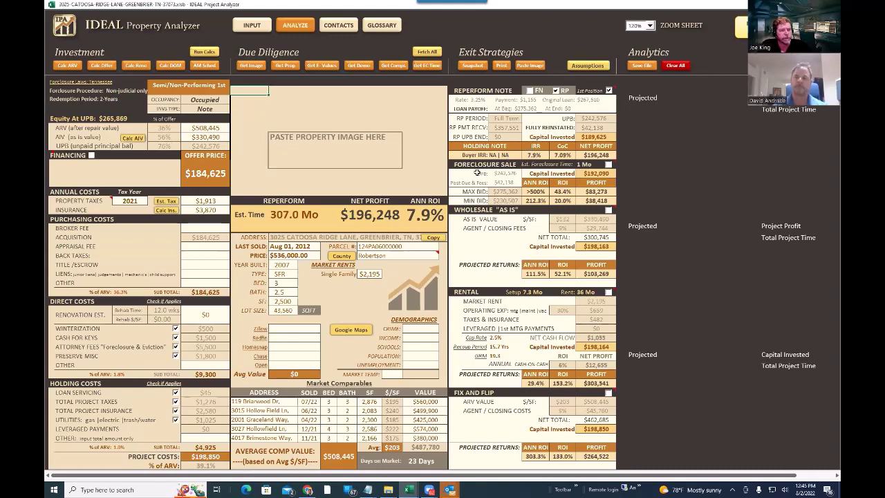
scroll(161, 284, down, 1)
scroll(162, 284, down, 7)
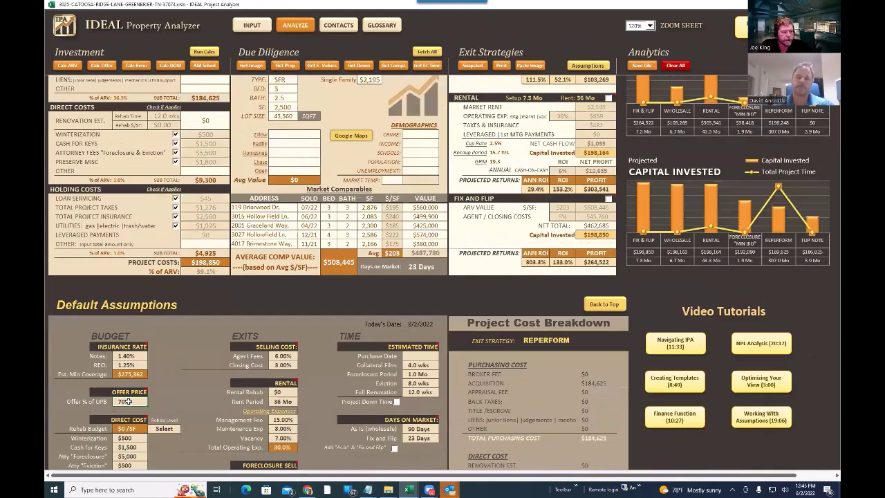
scroll(193, 169, up, 7)
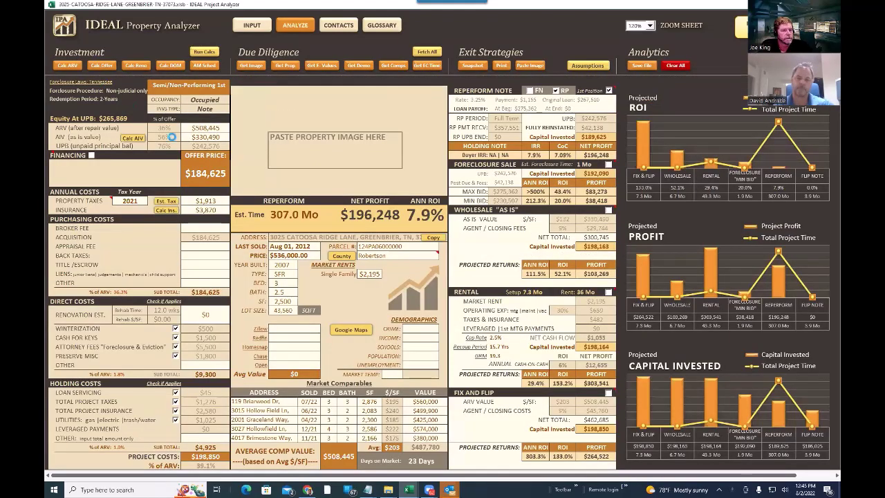
click(202, 175)
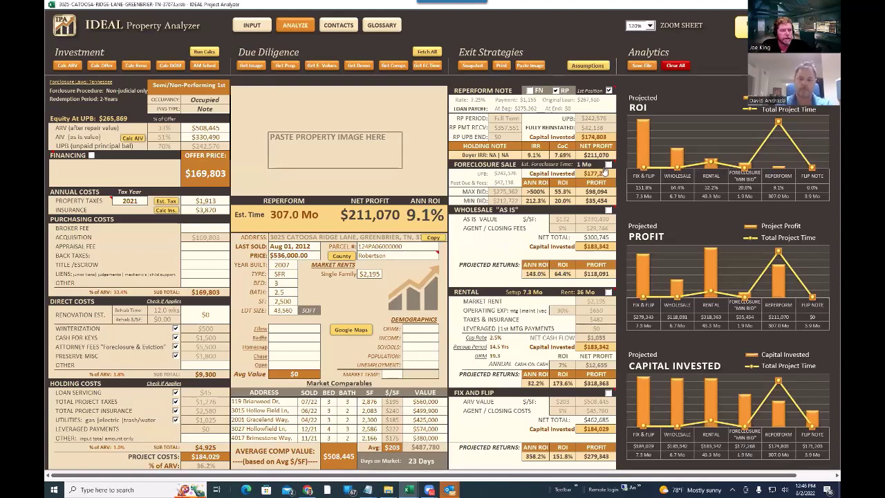
- Choose Foreclosure Sale as the exit with a 12 Mo foreclosure period, netting $36,263 at 18.4%
click(608, 166)
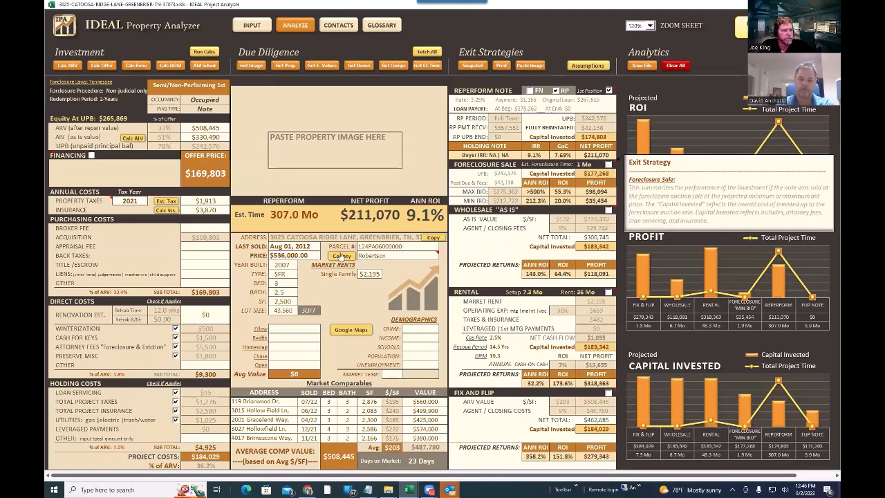
scroll(429, 263, down, 10)
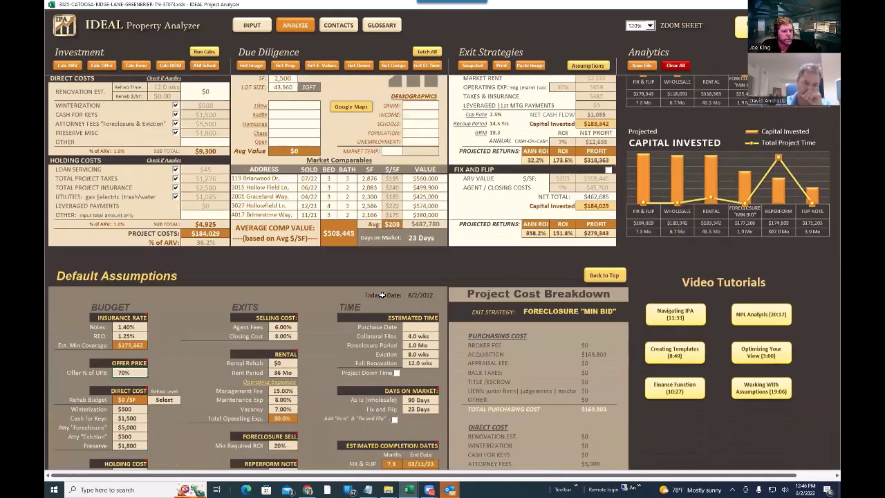
click(423, 264)
click(442, 265)
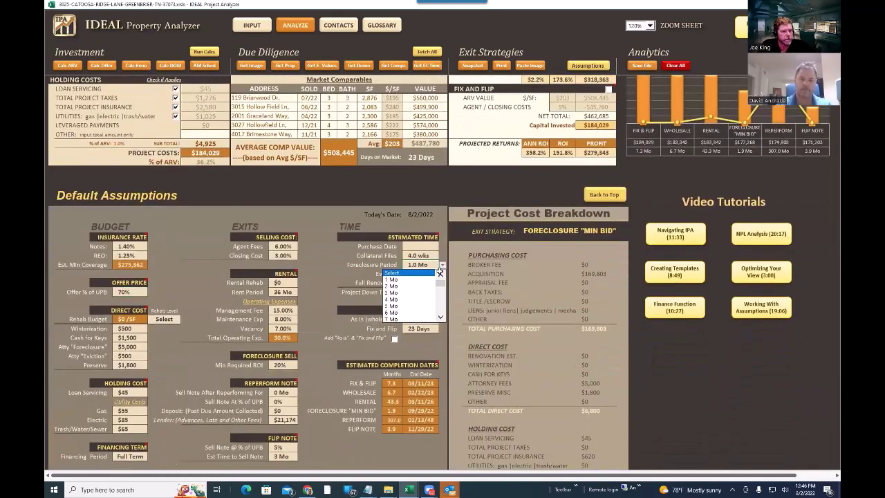
scroll(415, 315, down, 3)
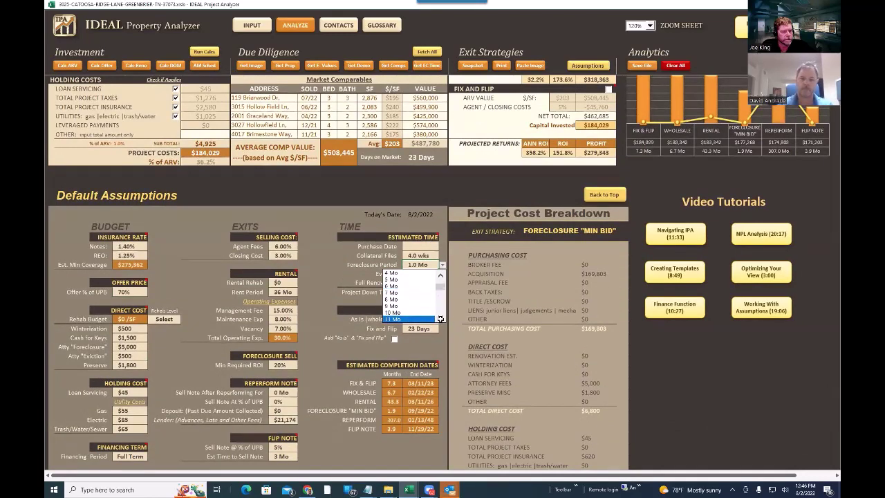
scroll(421, 311, up, 3)
key(Escape)
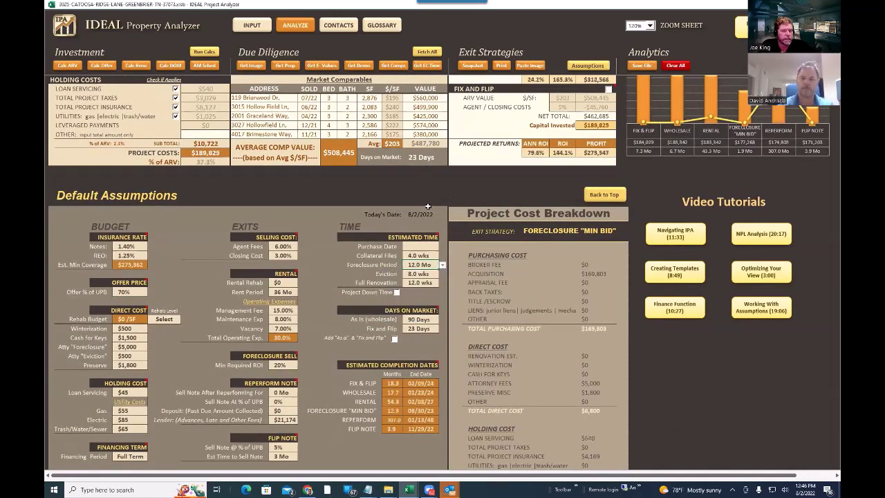
scroll(417, 304, up, 10)
scroll(418, 217, up, 1)
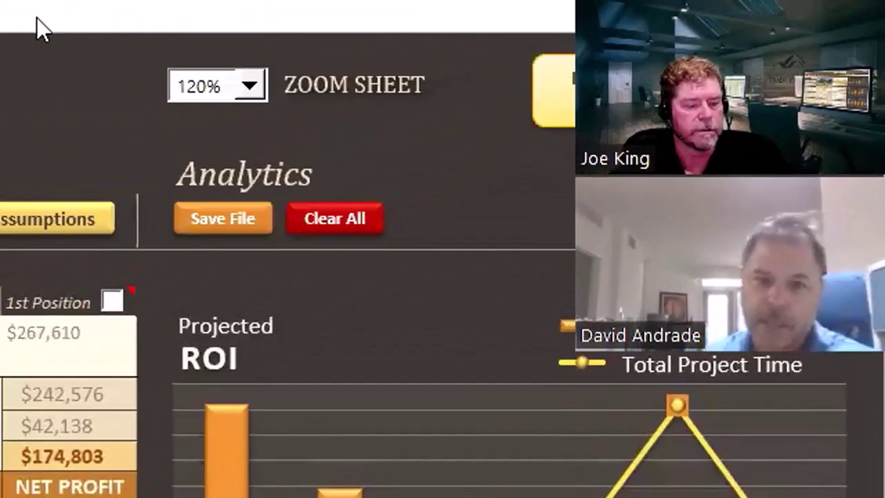
key(alt+Tab)
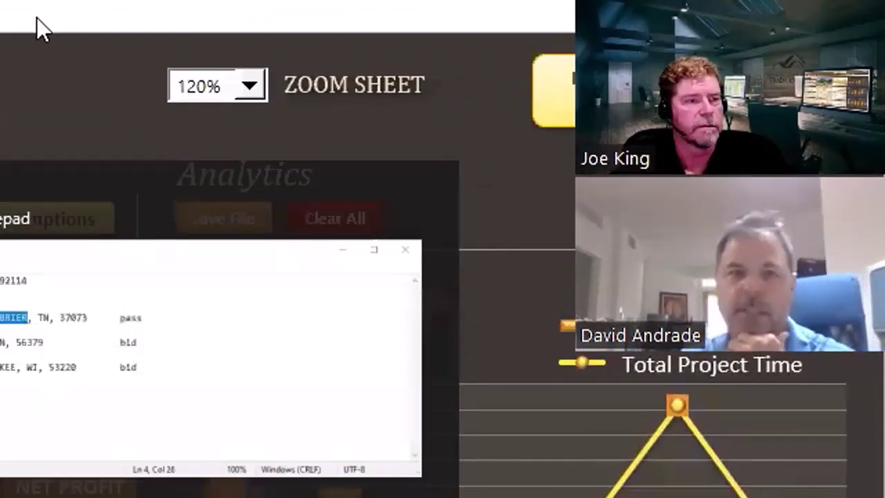
key(alt+Tab)
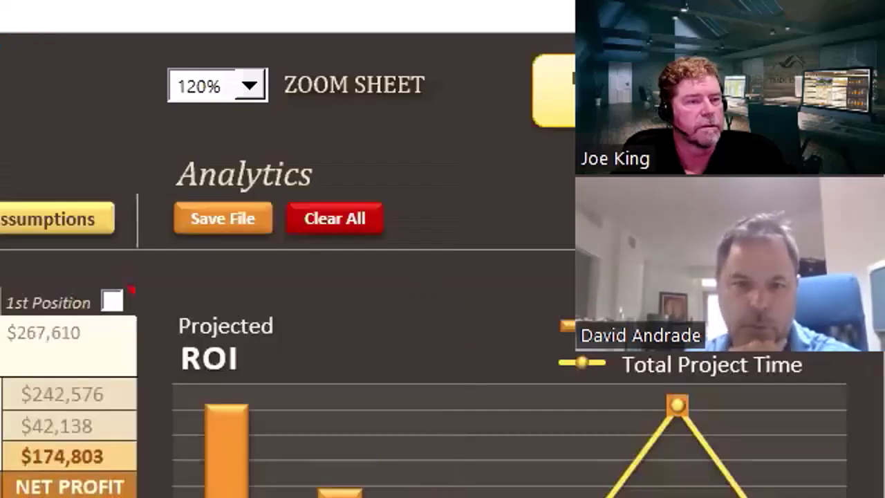
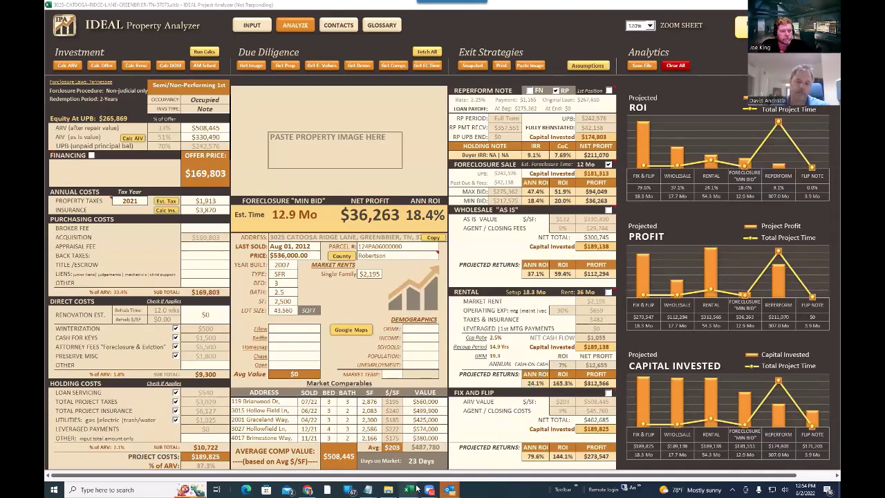
mouse_move(408, 490)
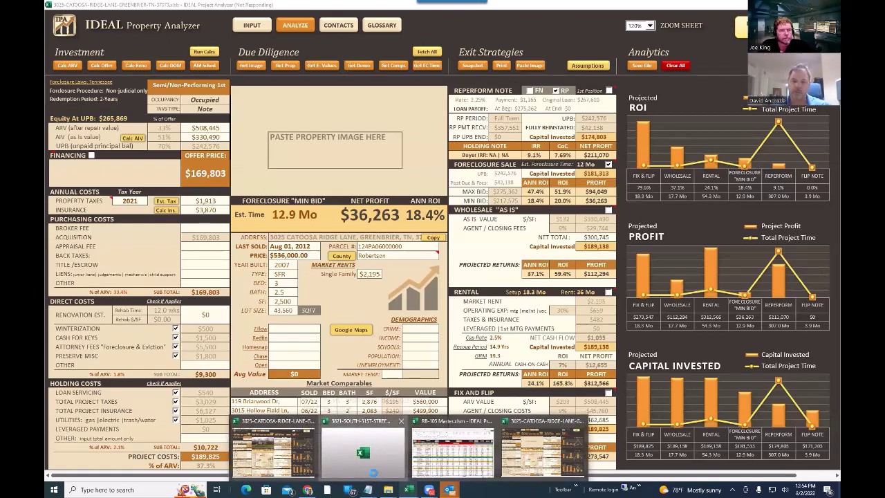
click(364, 449)
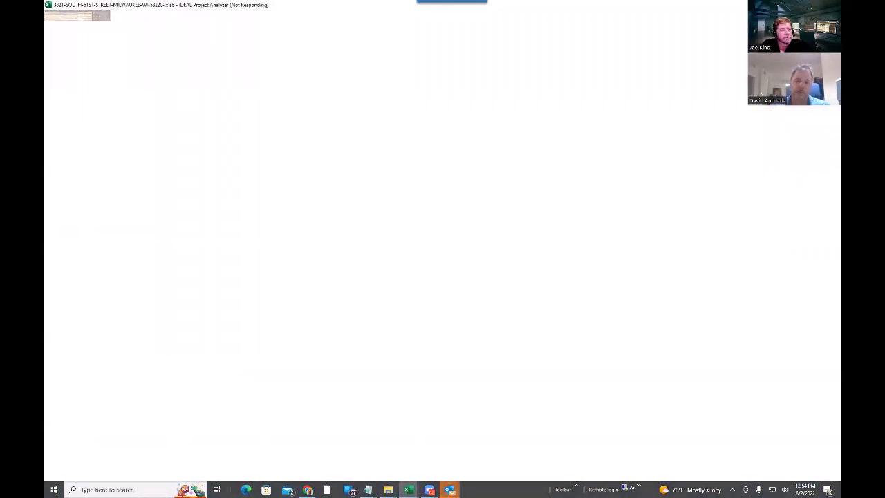